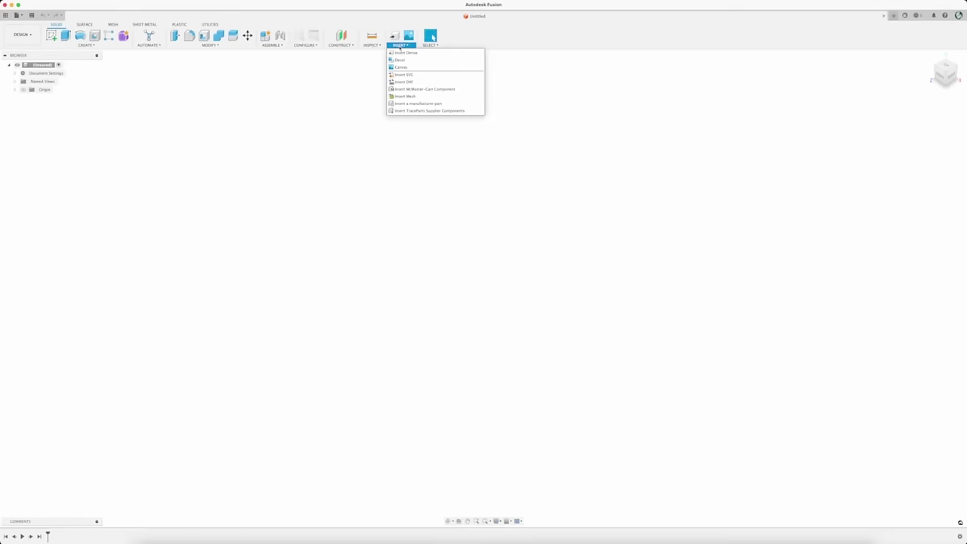
Step: Insert IMG_6641 as a canvas on the XZ plane and shift it about -0.68 mm in X and -0.42 mm in Y
left_click(407, 69)
left_click(415, 345)
left_click(387, 173)
double_click(450, 99)
left_click(483, 304)
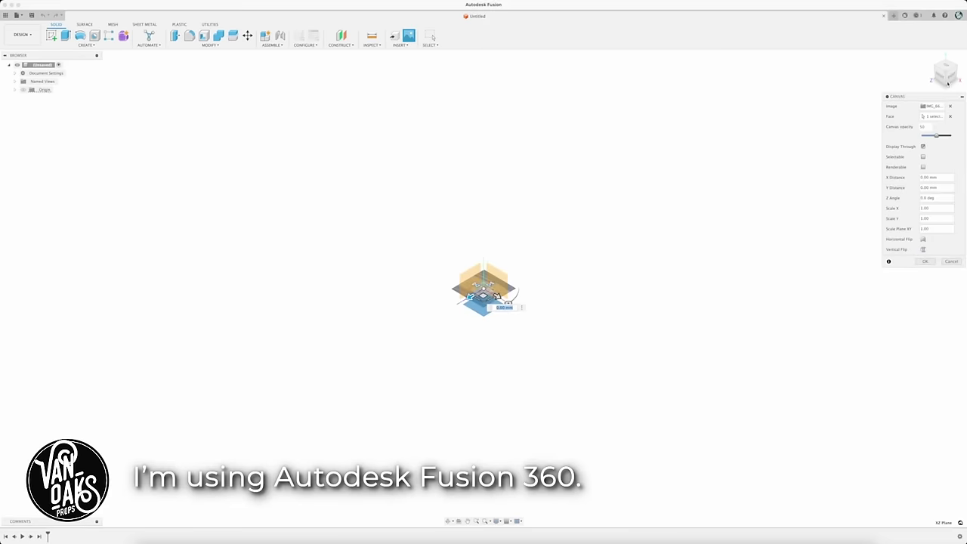
scroll(494, 303, "up", 5)
left_click_drag(478, 227, 441, 225)
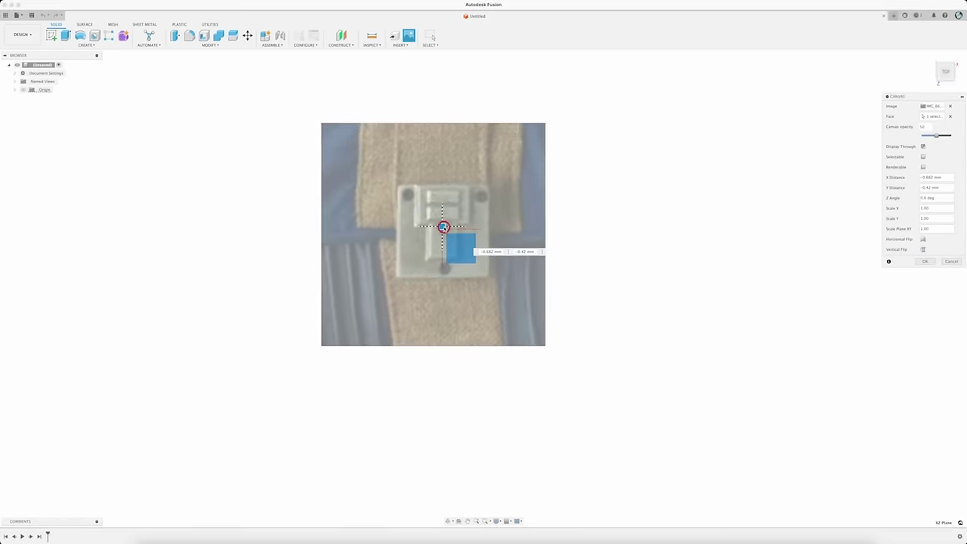
key("Return")
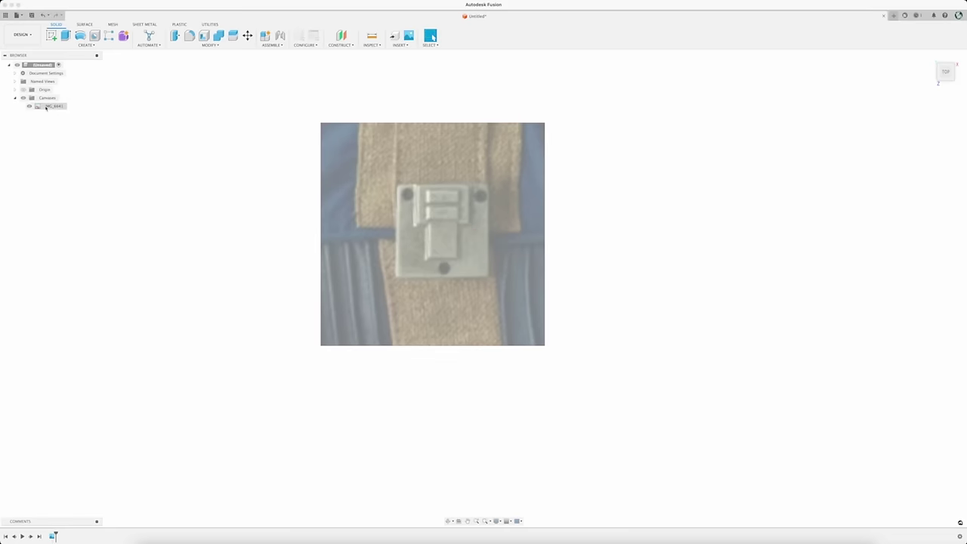
Step: Calibrate the IMG_6641 canvas using the two upper corners of the metal plate as reference points
right_click(46, 107)
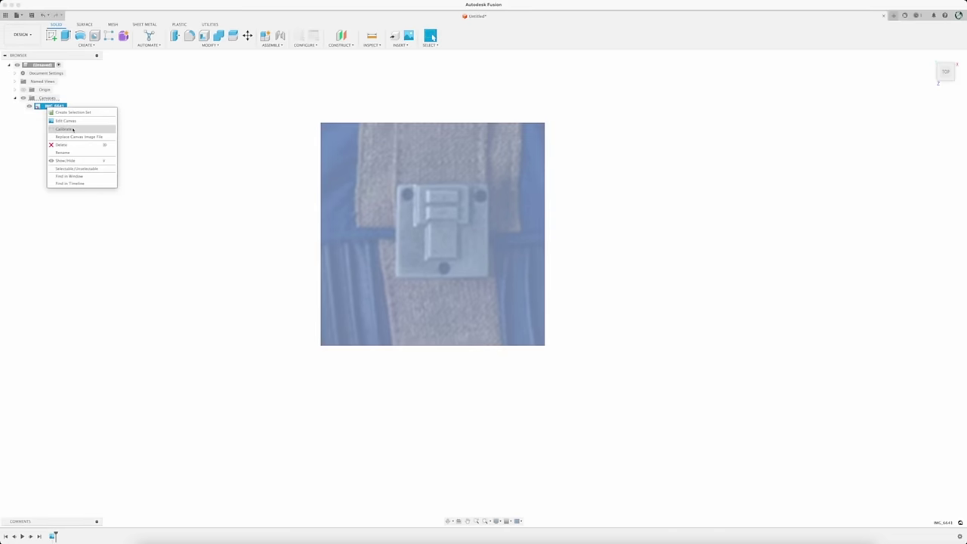
left_click(64, 130)
scroll(398, 188, "up", 5)
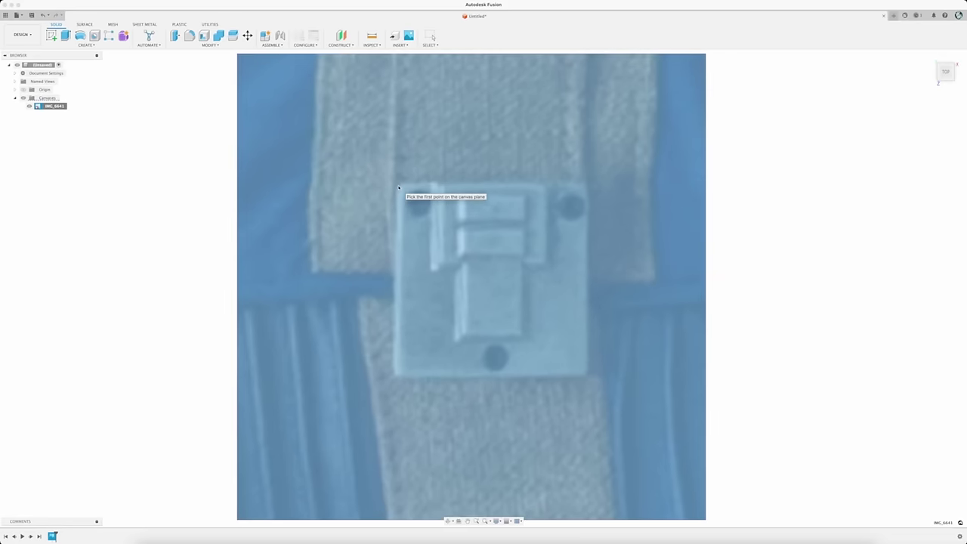
left_click(398, 187)
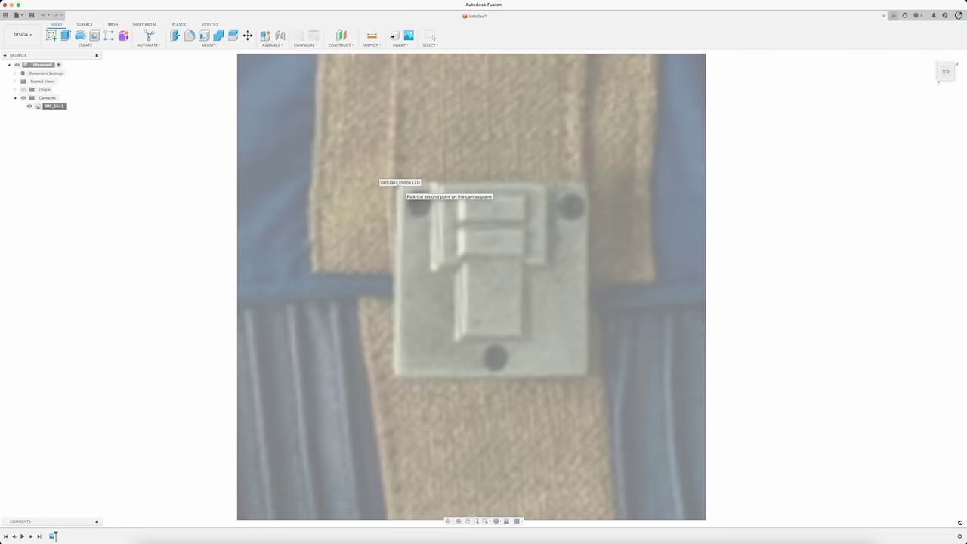
left_click(587, 184)
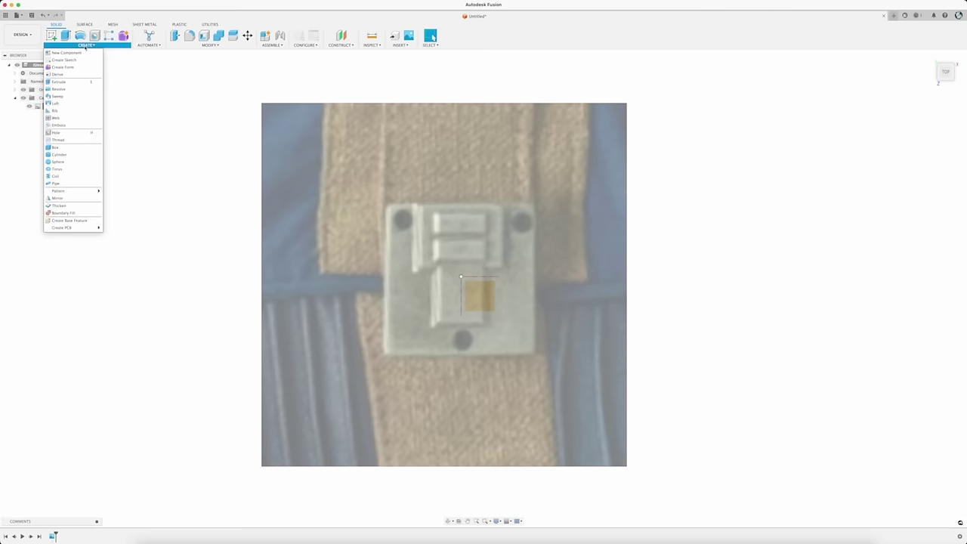
Step: Sketch a 25.4 mm center-point square on the horizontal canvas plane, centered on the origin
left_click(52, 37)
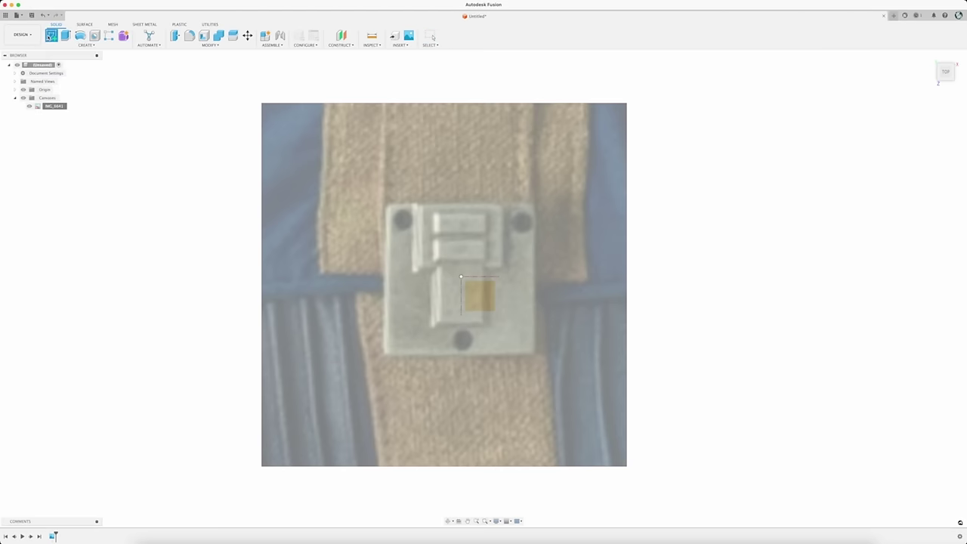
left_click(479, 295)
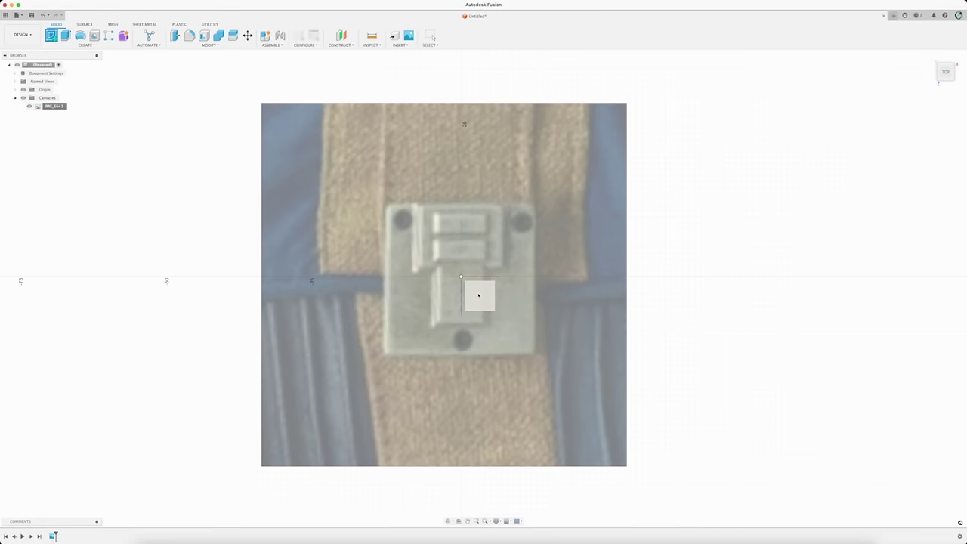
left_click(479, 296)
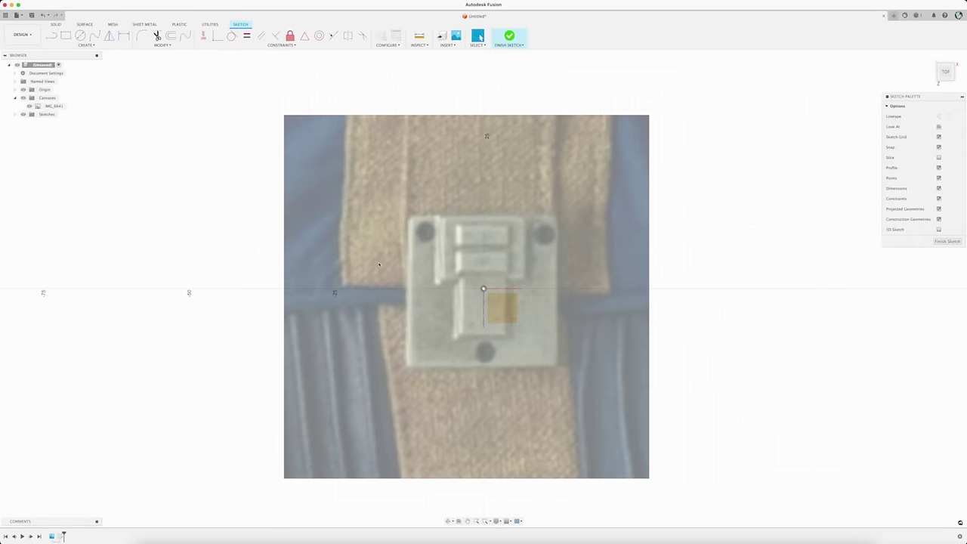
left_click(86, 44)
mouse_move(83, 60)
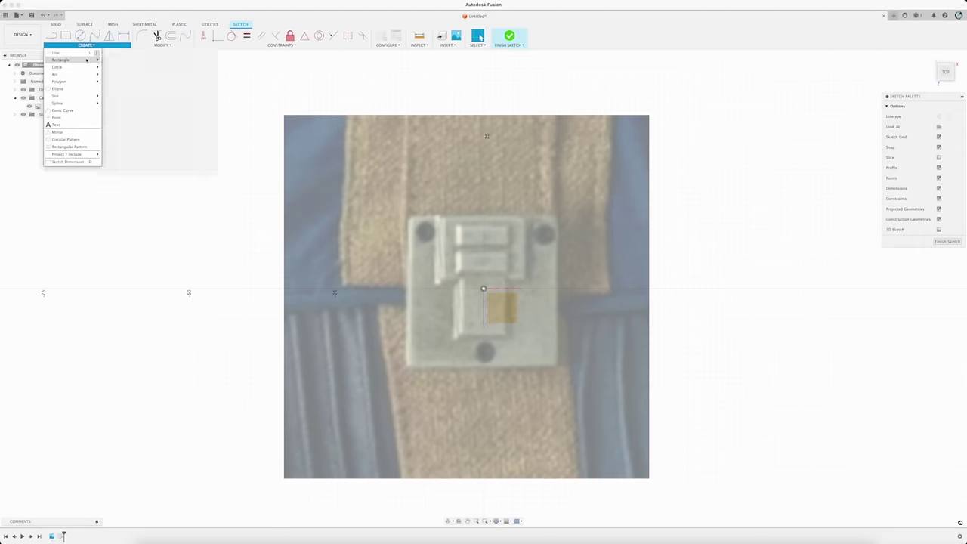
left_click(122, 74)
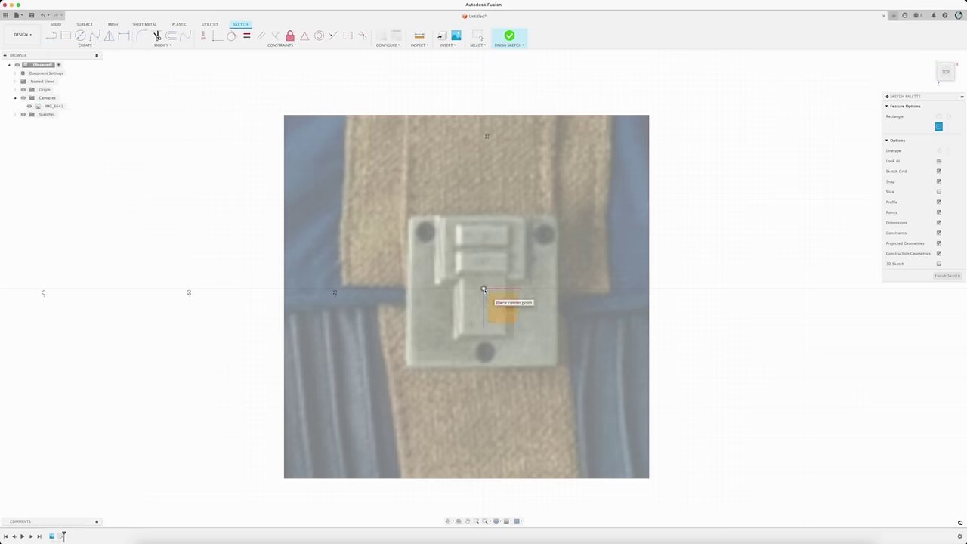
left_click(484, 290)
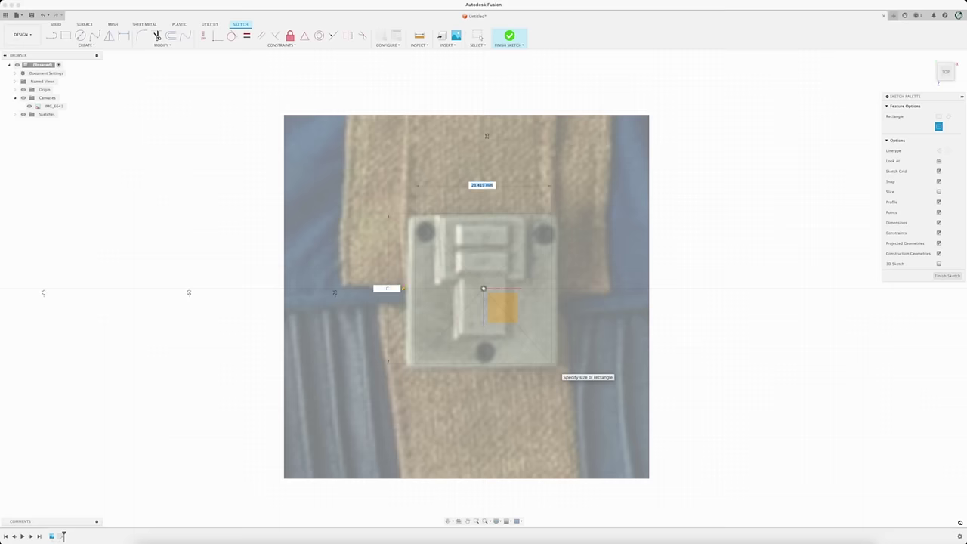
key("Return")
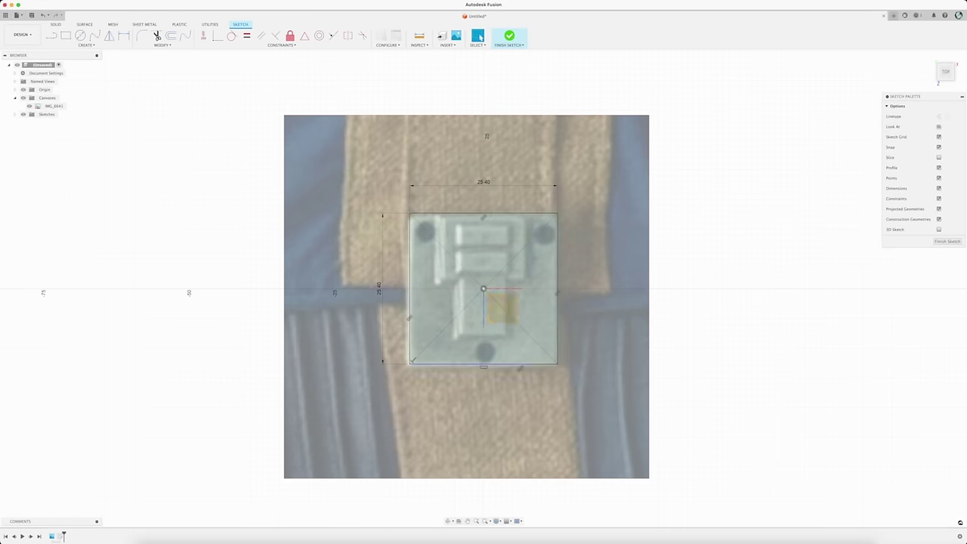
Step: Edit the canvas position to about -0.404 mm X and 0.111 mm Y to align the plate with the square
right_click(57, 106)
left_click(75, 119)
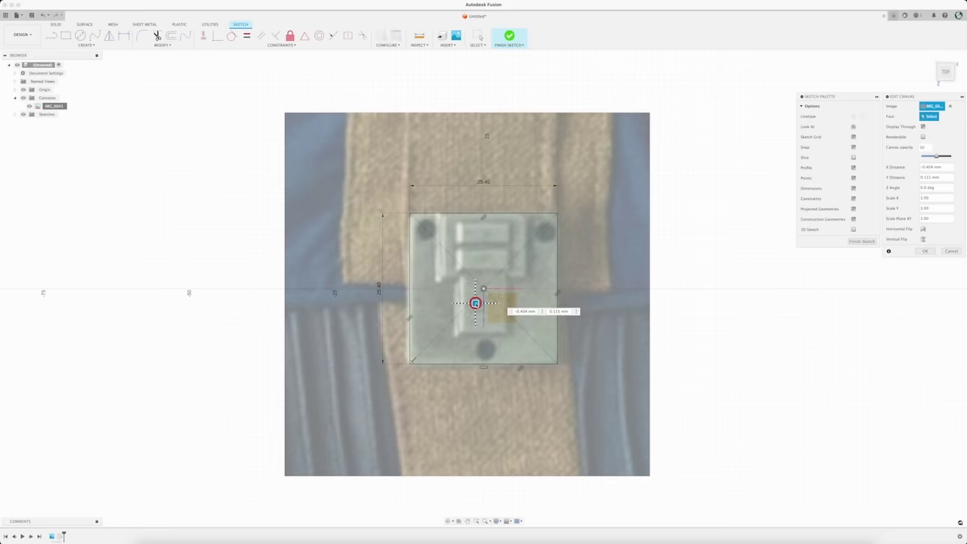
key("Return")
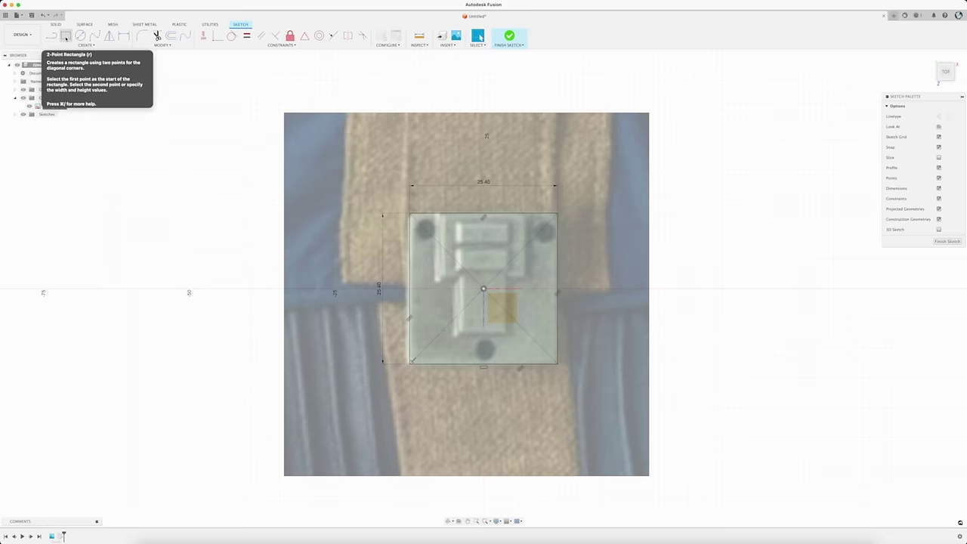
Step: Sketch two-point rectangles tracing the left half of the T-shaped clasp, starting from the midpoint of the square's upper edge
left_click(66, 36)
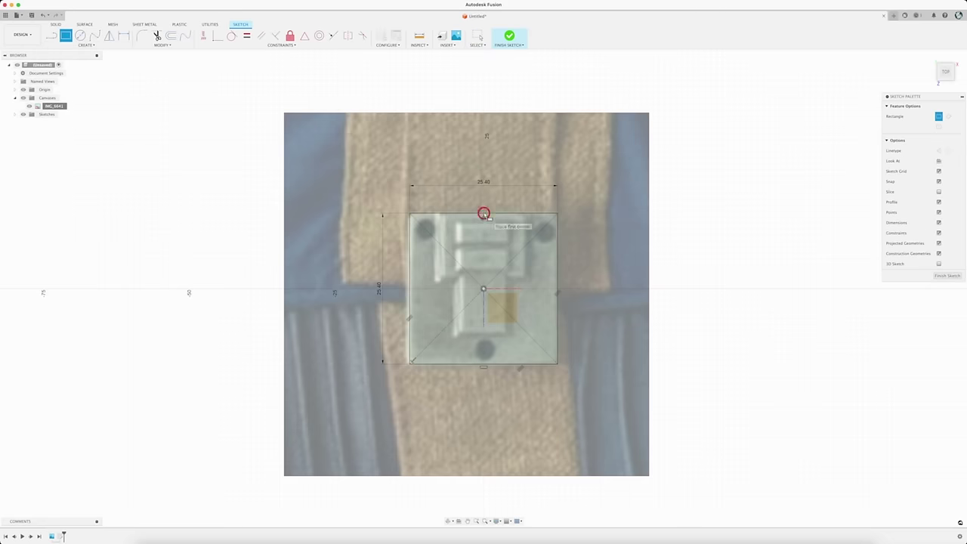
left_click(484, 214)
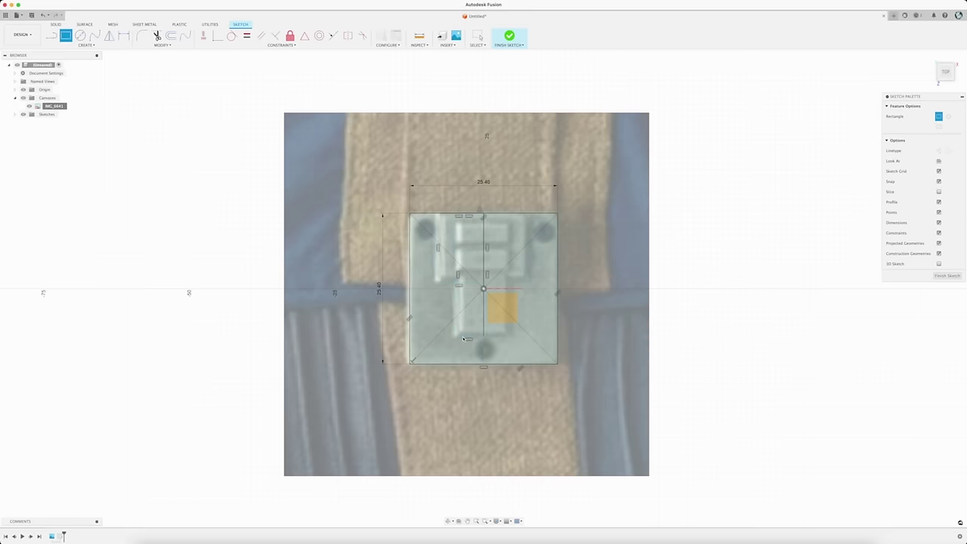
key("Escape")
Step: Mirror the left-half clasp outline across the vertical centerline
left_click(454, 321)
left_click(469, 336, "shift")
left_click(446, 283, "shift")
left_click(435, 269, "shift")
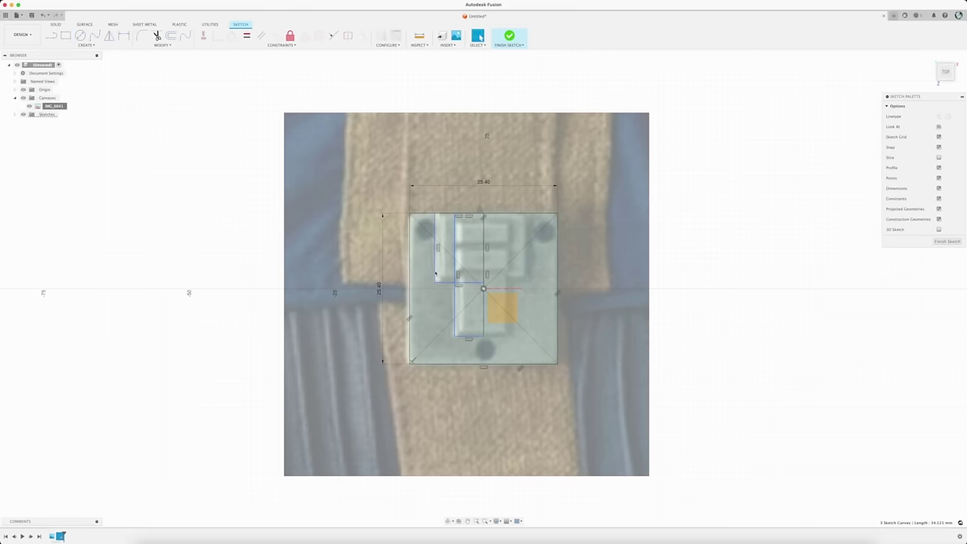
left_click(437, 268)
left_click(85, 44)
left_click(77, 134)
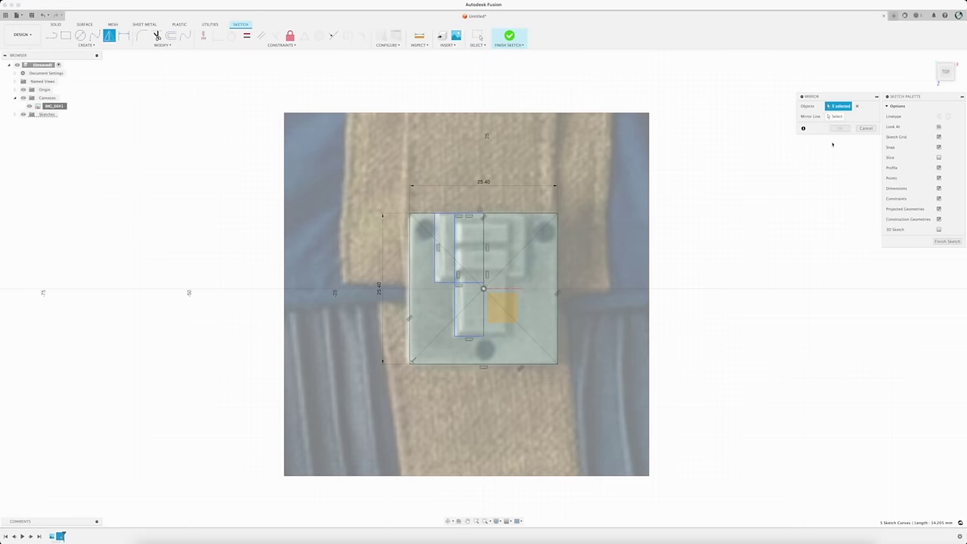
left_click(835, 116)
left_click(485, 271)
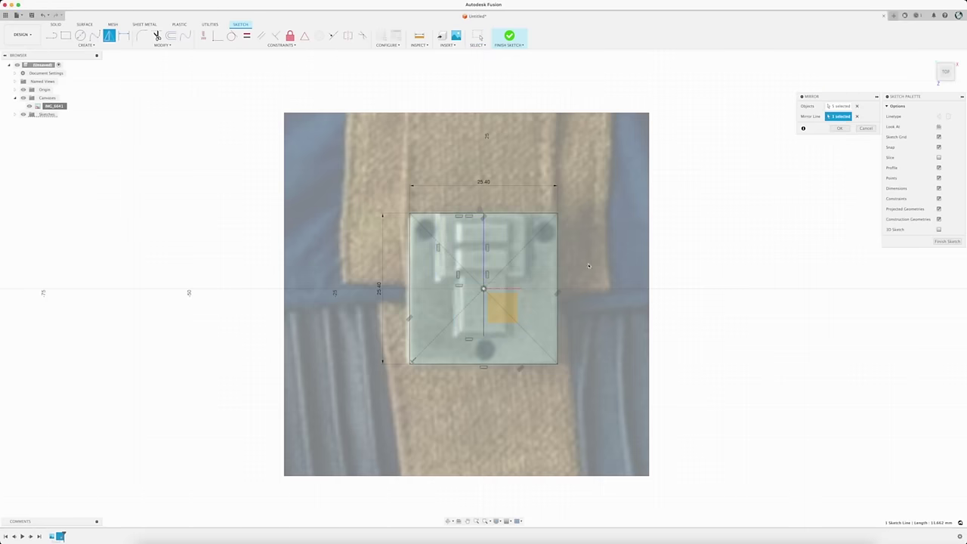
left_click(839, 129)
Step: Extrude all the profiles inside the T-shaped clasp outline by 4 mm
left_click(446, 238)
left_click(469, 238, "shift")
left_click(494, 239, "shift")
left_click(520, 243, "shift")
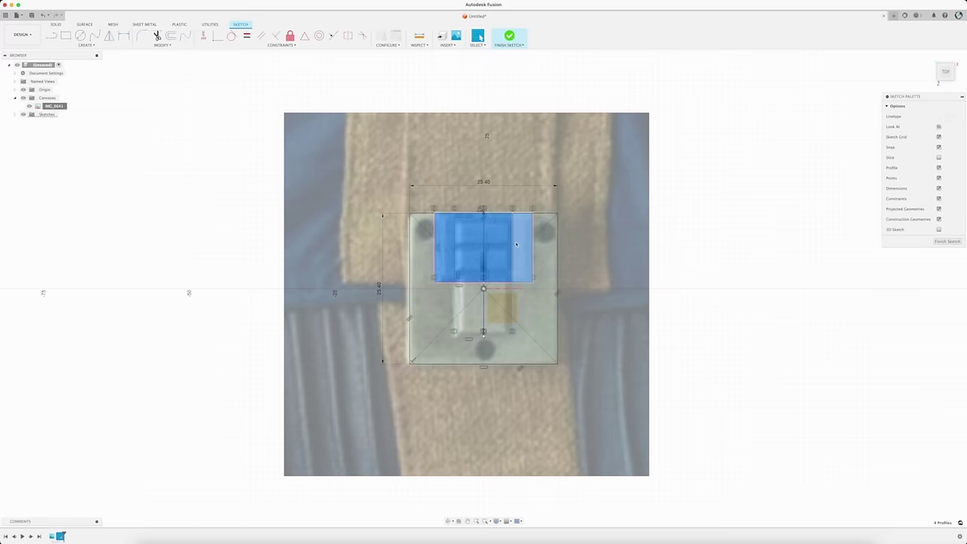
left_click(494, 331, "shift")
left_click(494, 331)
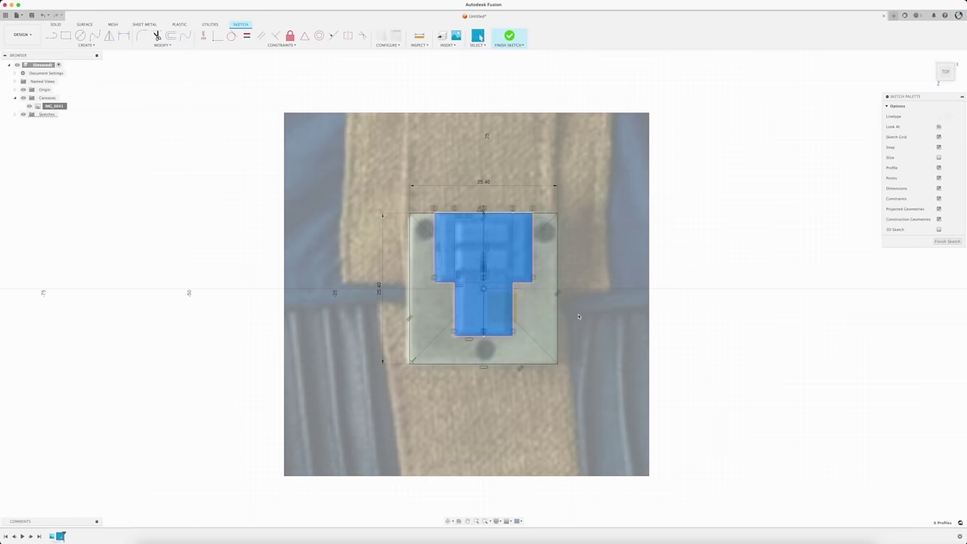
scroll(495, 331, "up", 3)
scroll(602, 311, "up", 1)
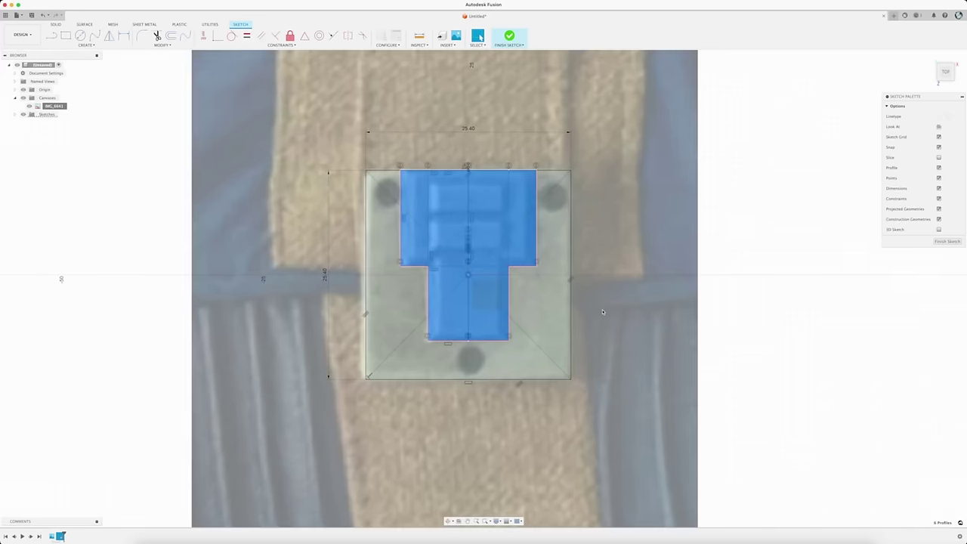
key("e")
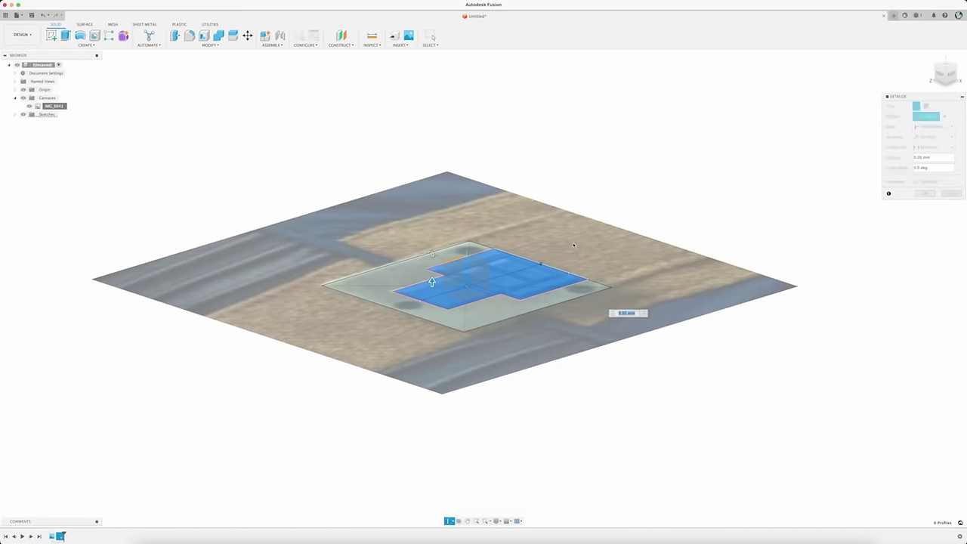
type("4")
key("Return")
Step: Show Sketch1 again and extrude the square base plate profile surrounding the clasp block
left_click(15, 123)
left_click(30, 131)
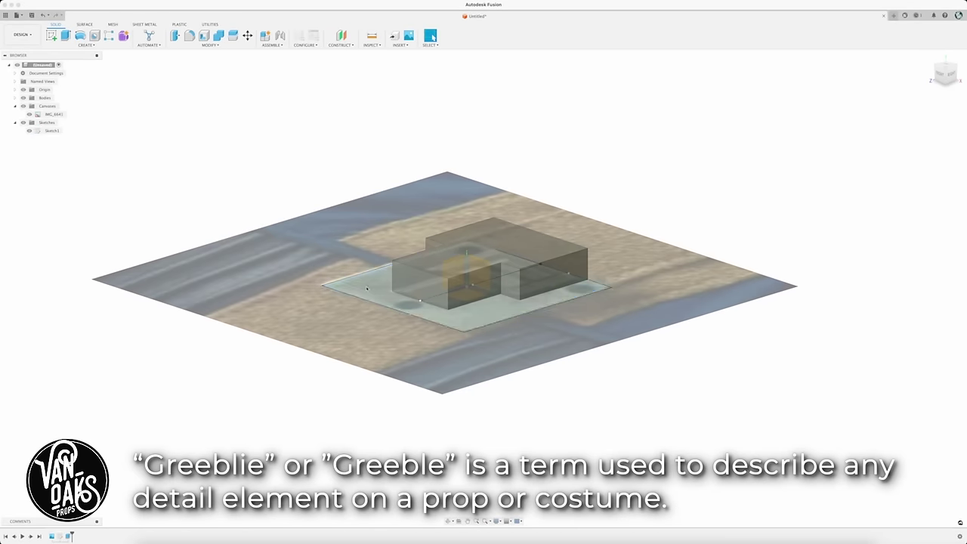
left_click(369, 283)
type("etch1")
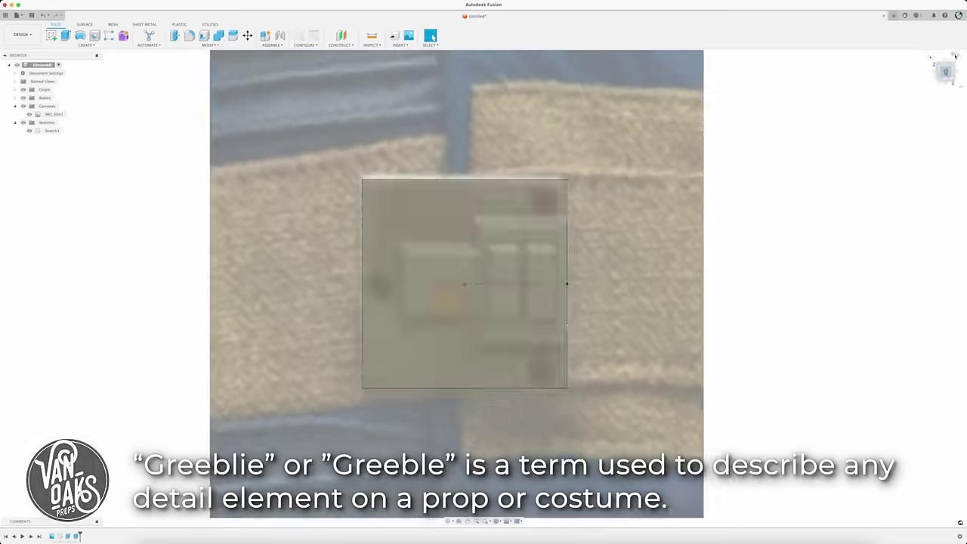
Step: Sketch two stacked half-width rectangles on the wide part of the clasp and mirror them across the vertical centerline
key("r")
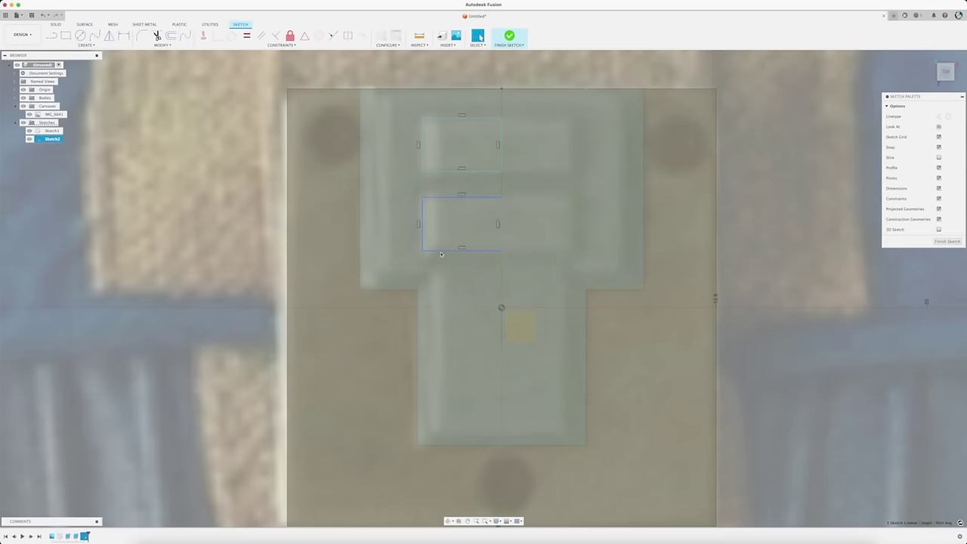
double_click(470, 119, "shift")
left_click(109, 35)
left_click(835, 116)
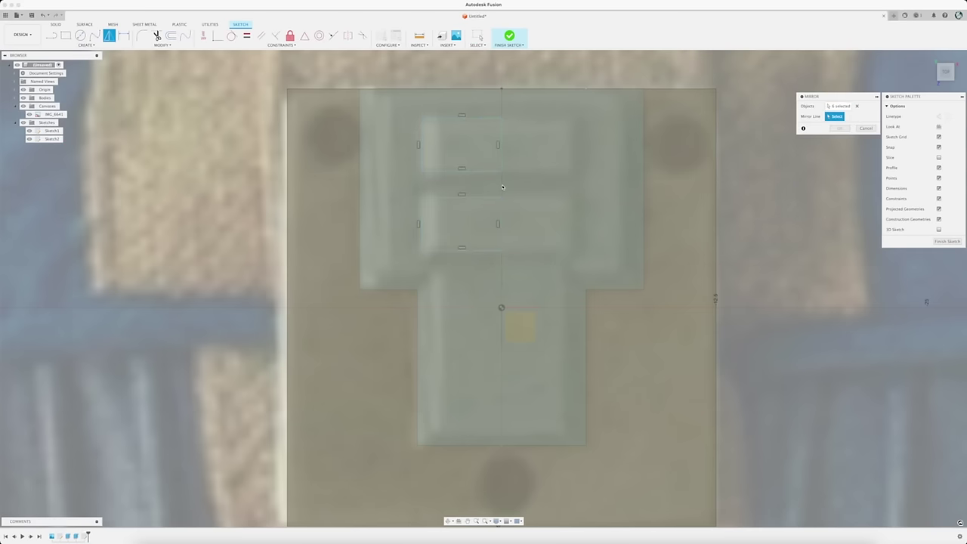
left_click(502, 163)
key("Return")
Step: Extrude the two mirrored rectangle details on the clasp block
key("e")
key("Return")
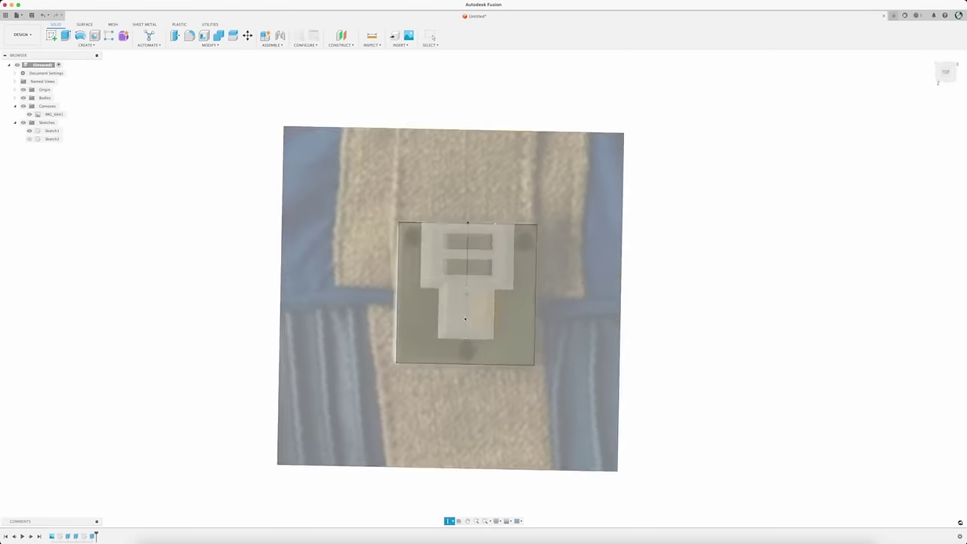
Step: Sketch a 2.5 mm circle over the lower screw hole on the base plate, dimensioned 2.3 mm from the plate's bottom edge
key("c")
left_click(464, 319)
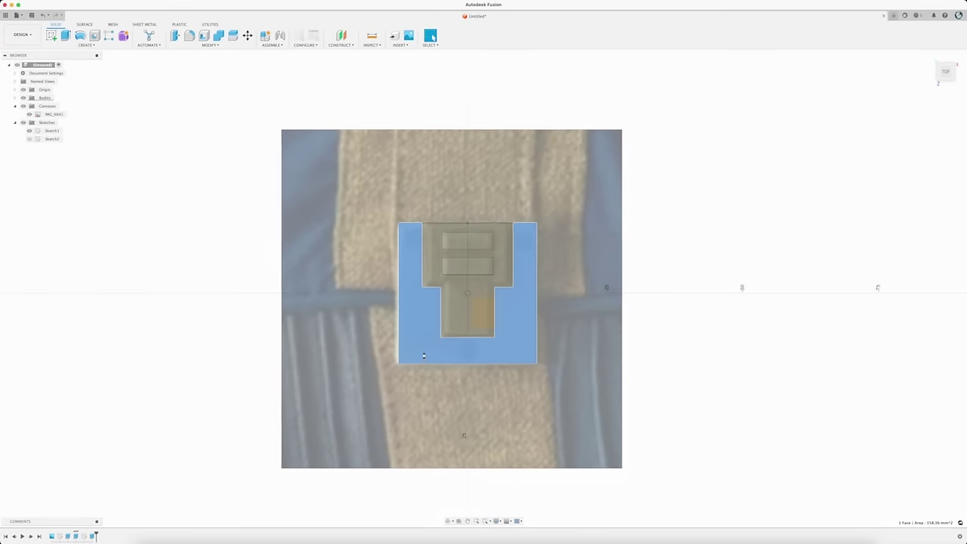
scroll(484, 342, "up", 4)
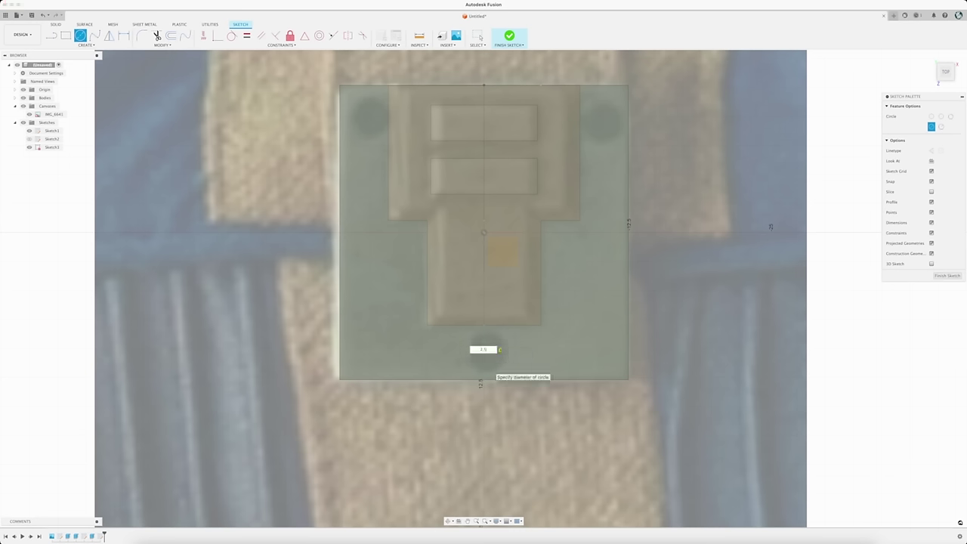
key("Return")
key("r")
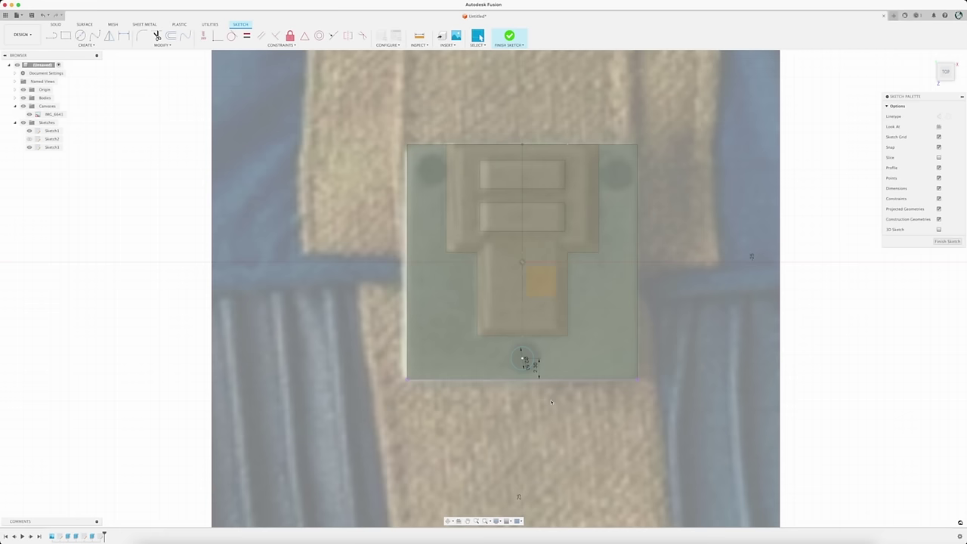
Step: Use Move/Copy to place the 2.5 mm circle over the upper-left screw hole of the base plate
left_click(528, 370)
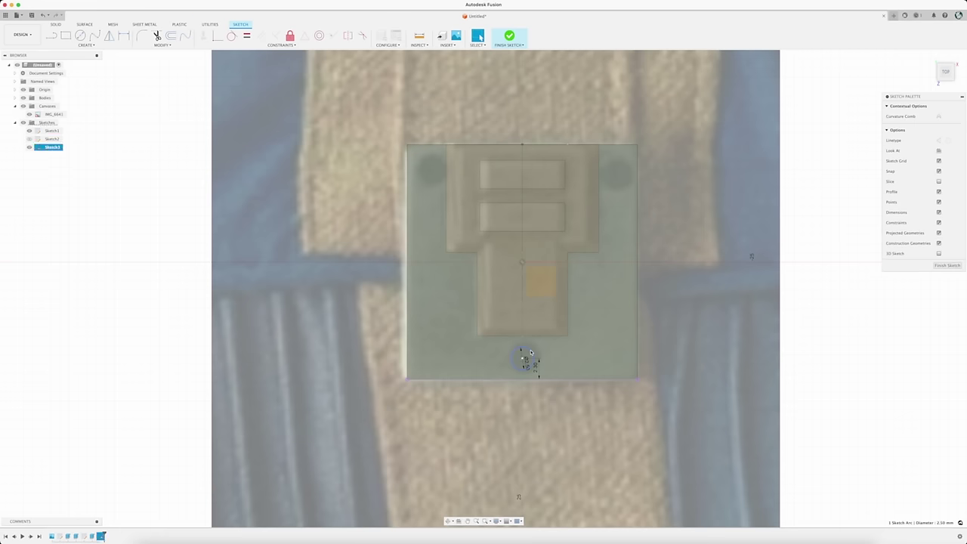
key("m")
left_click_drag(513, 366, 403, 184)
scroll(423, 170, "up", 5)
key("Return")
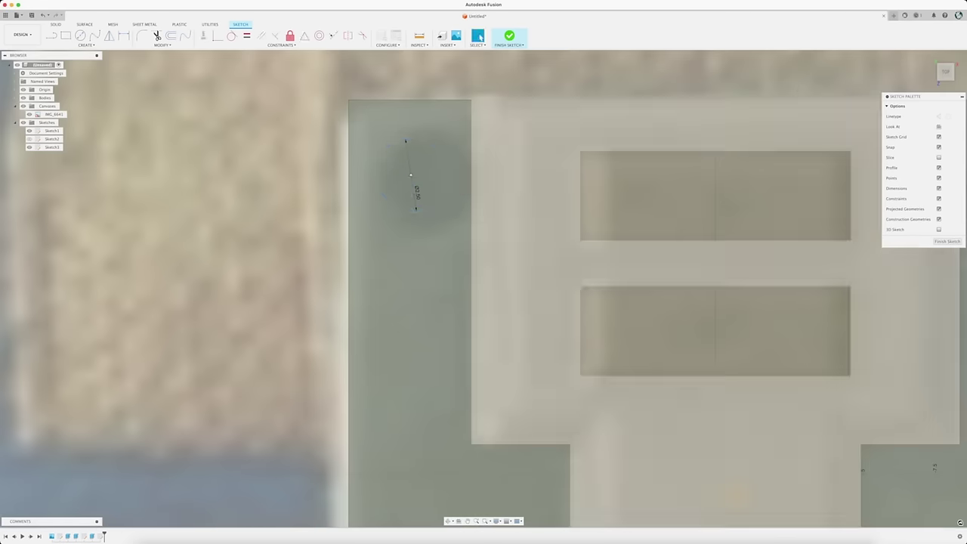
Step: Mirror the upper-left 2.5 mm screw-hole circle across the vertical centerline onto the upper-right hole
scroll(461, 242, "down", 5)
left_click(456, 238)
left_click(85, 44)
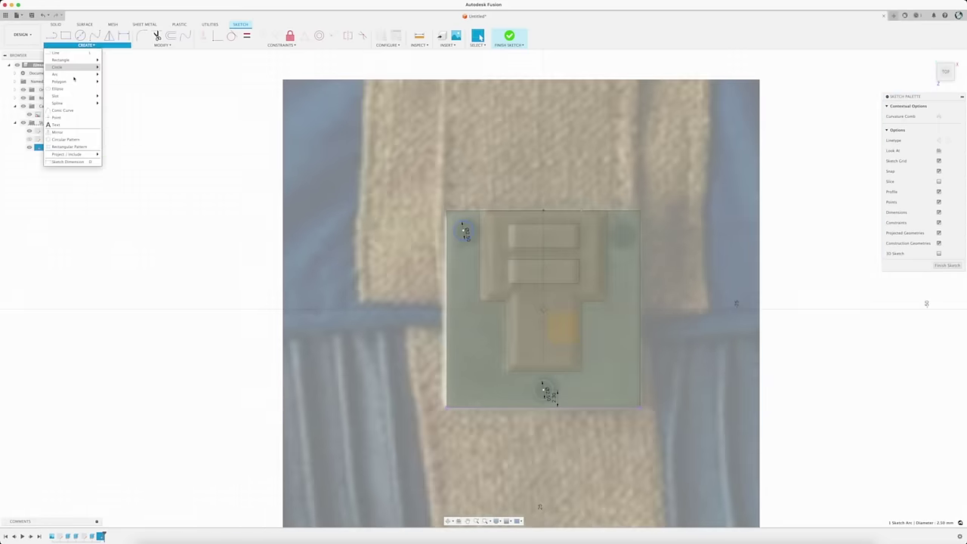
left_click(68, 134)
left_click(837, 118)
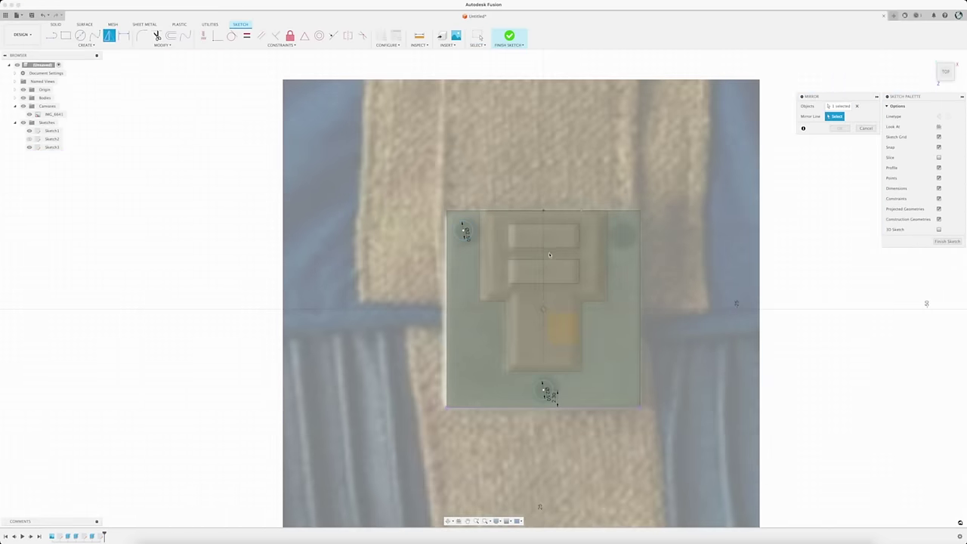
left_click(544, 257)
left_click(841, 128)
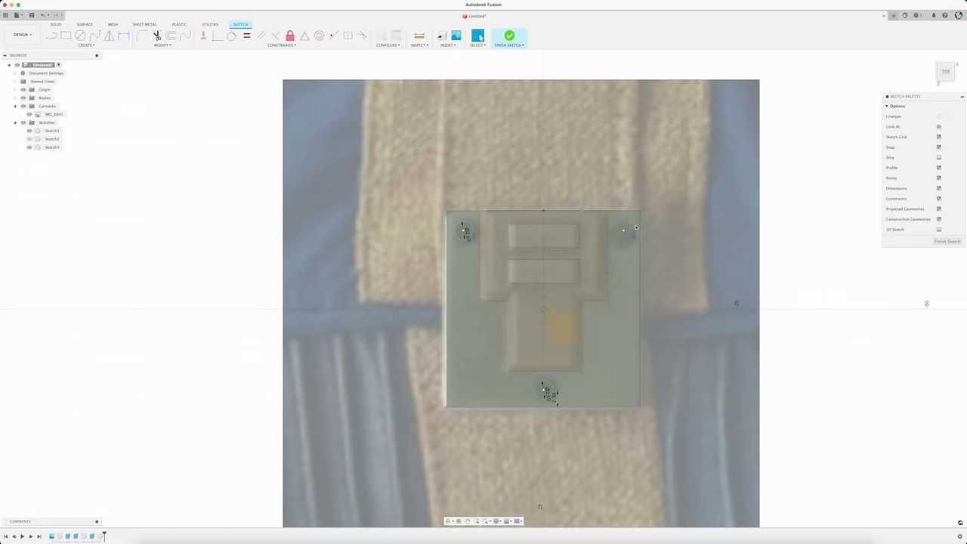
Step: Extrude the three 2.5 mm circles as cuts through the base plate to make the screw holes
left_click(463, 231, "shift")
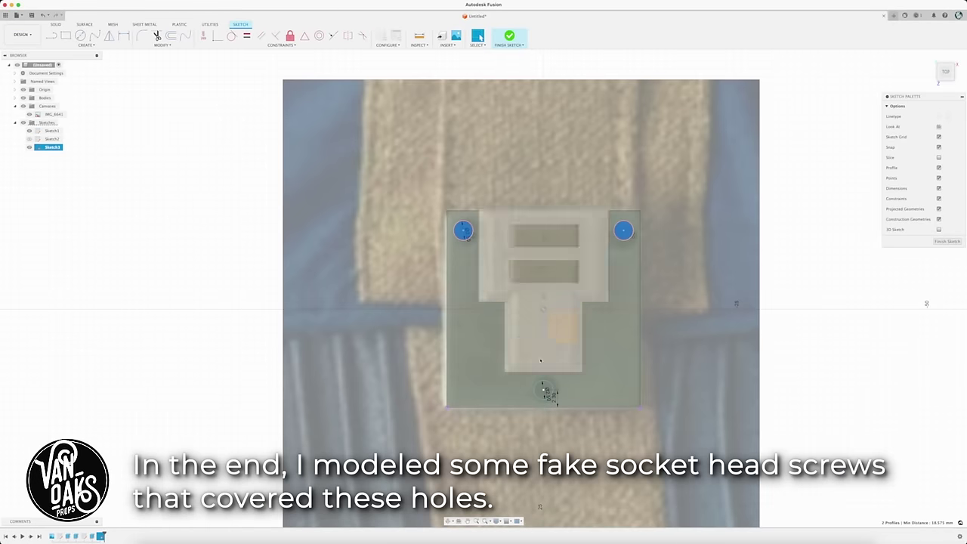
left_click(544, 390, "shift")
key("e")
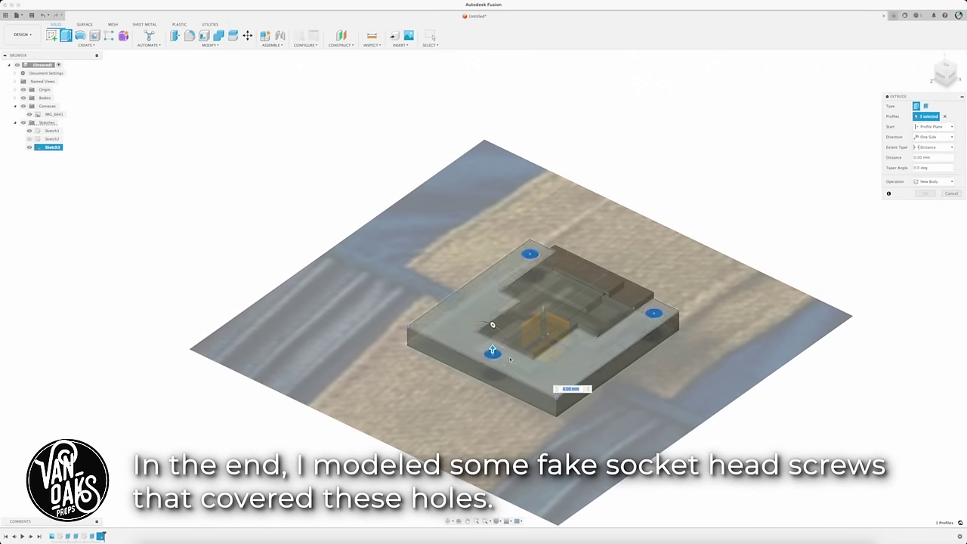
left_click_drag(493, 335, 413, 345)
key("Return")
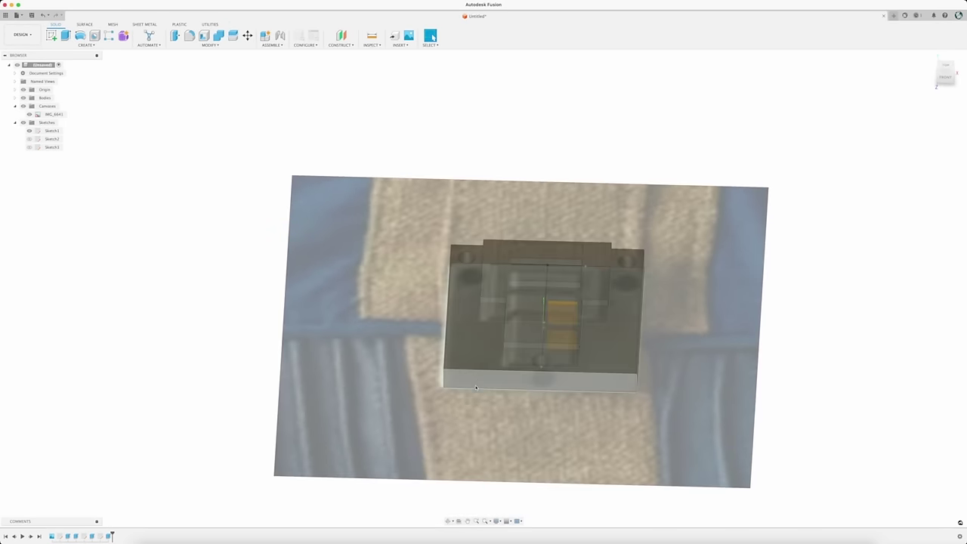
Step: Edit the existing extrusion features of the base plate and the T-shaped block
right_click(68, 536)
left_click(93, 466)
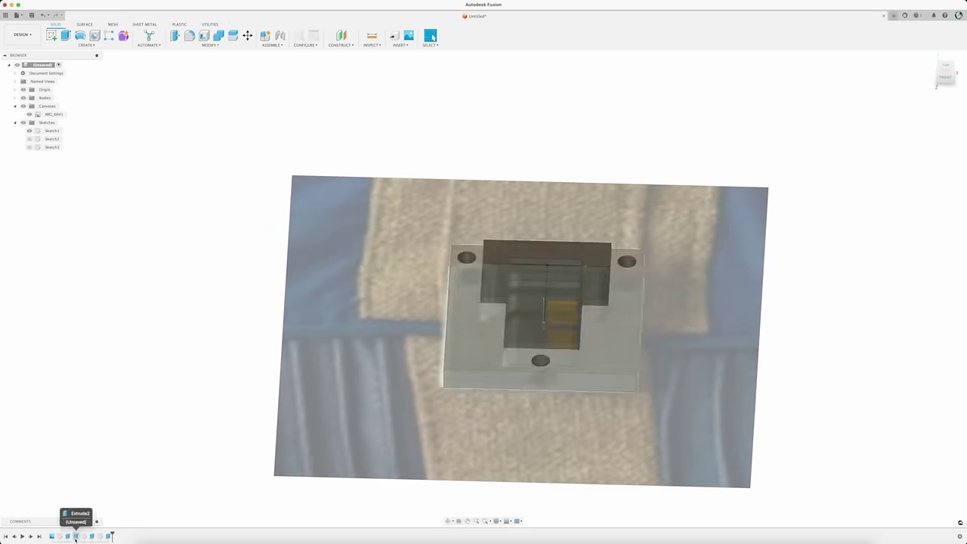
right_click(68, 536)
left_click(98, 467)
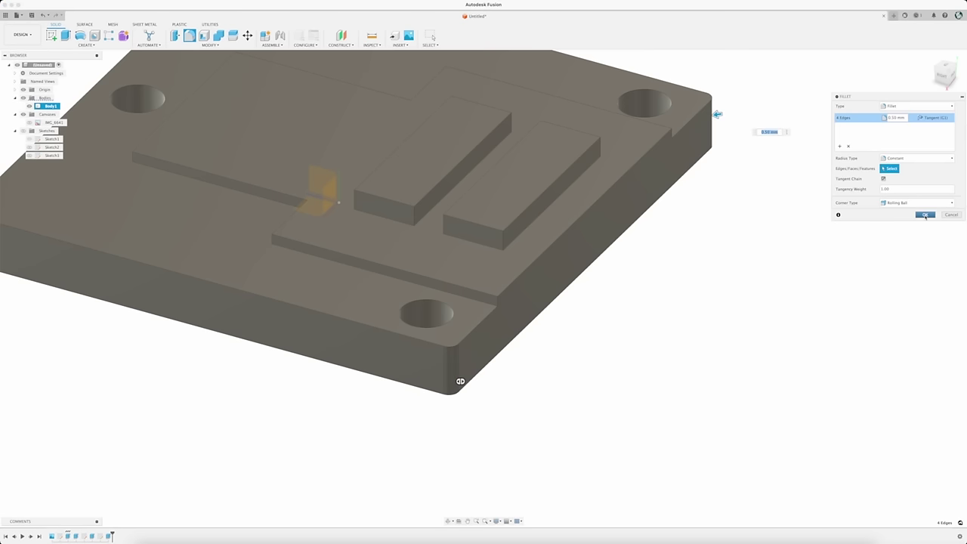
Step: Round the base plate's four corner edges with a 0.5 mm fillet and show the reference photo canvas
left_click(925, 214)
scroll(551, 341, "down", 5)
left_click_drag(403, 386, 476, 412)
left_click(29, 123)
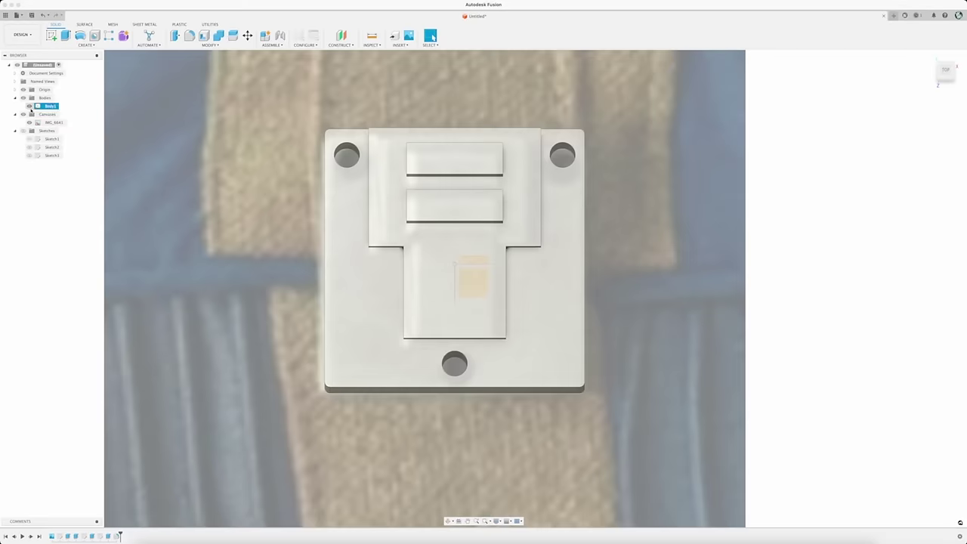
Step: Compare the clasp body with the reference photo by hiding and showing the body
left_click(29, 106)
scroll(278, 252, "down", 5)
left_click_drag(278, 253, 430, 287)
left_click(29, 107)
Step: Move the clasp body sideways, clear of the reference photo
right_click(46, 106)
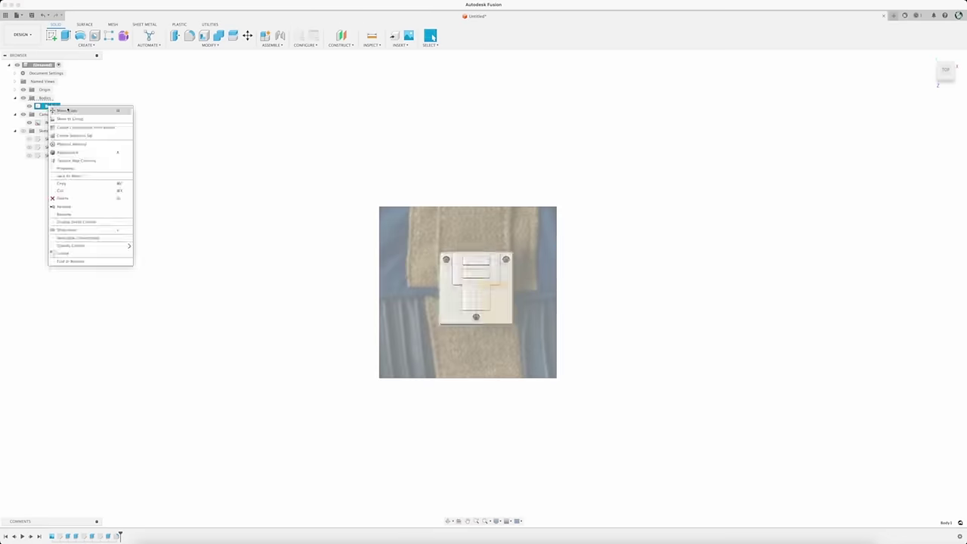
left_click(66, 111)
left_click_drag(474, 252, 615, 252)
key("Return")
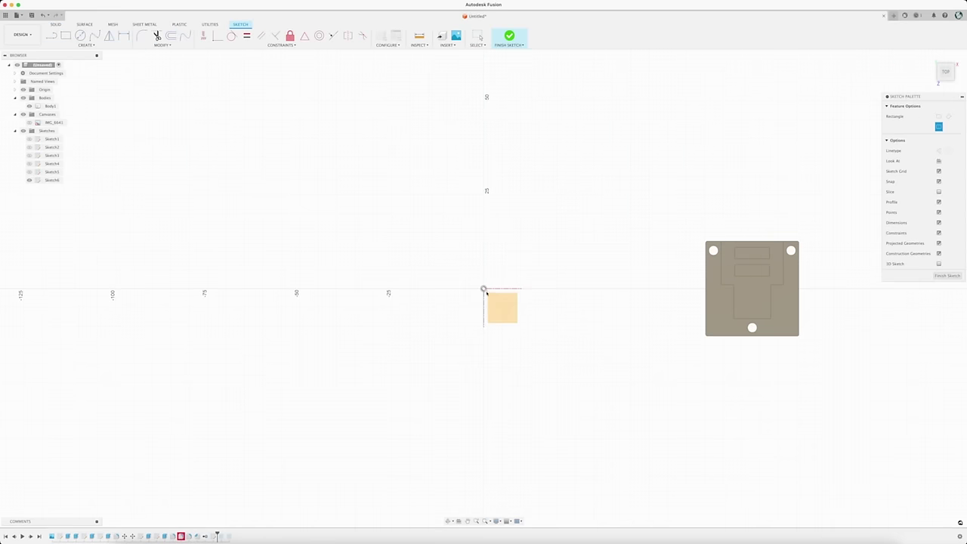
Step: Sketch a center rectangle at the origin, 2.33 in high and 1.75 in wide
left_click(484, 289)
type("2.33in")
key("Tab")
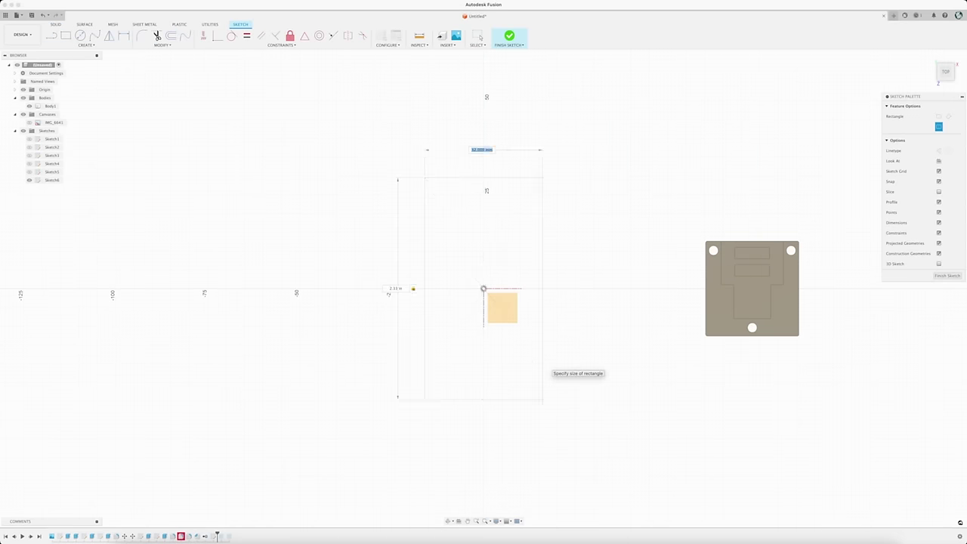
type("1.75in")
key("Return")
Step: Sketch a sloped line about 24.8 mm long from the top edge's midpoint to the left side, checking the reference photo IMG_6635.JPG
key("l")
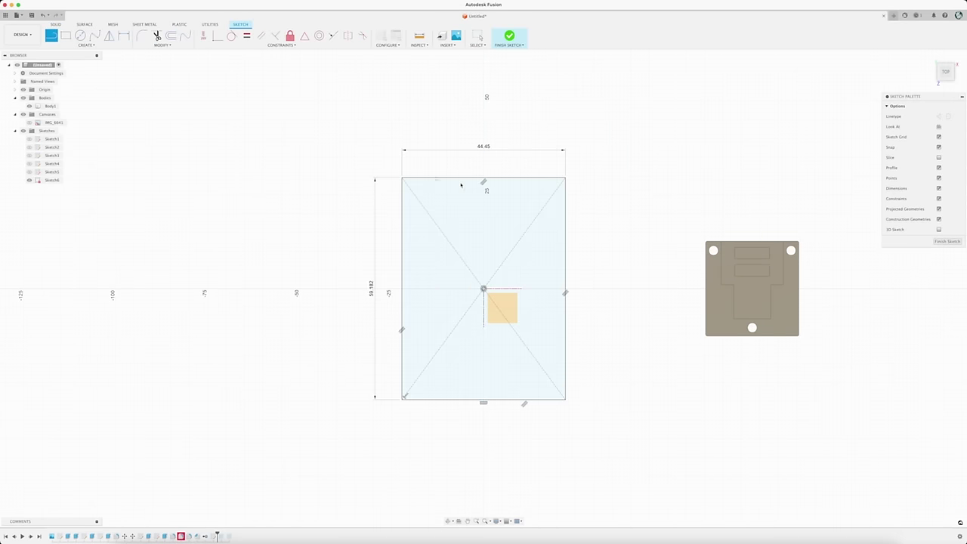
left_click(484, 178)
left_click(719, 541)
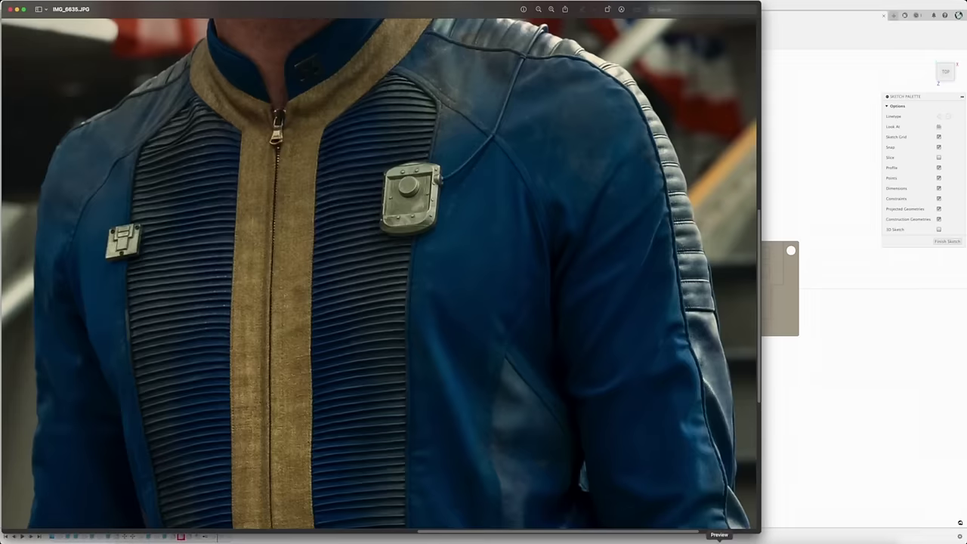
scroll(380, 272, "down", 10)
left_click(829, 466)
key("Escape")
Step: Mirror the sloped line across the vertical centerline to form the outline's peaked top
left_click(440, 193)
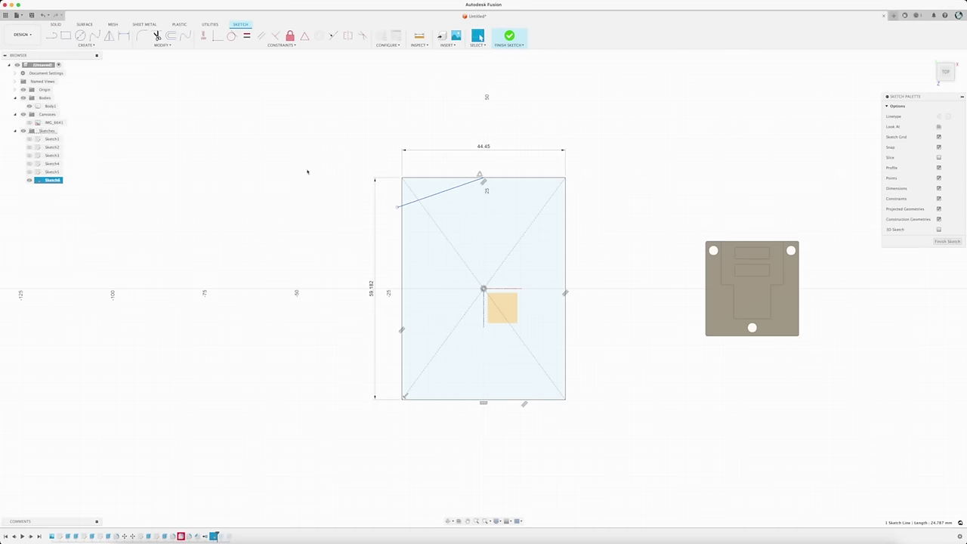
left_click(108, 36)
left_click(838, 117)
left_click(484, 312)
left_click(840, 129)
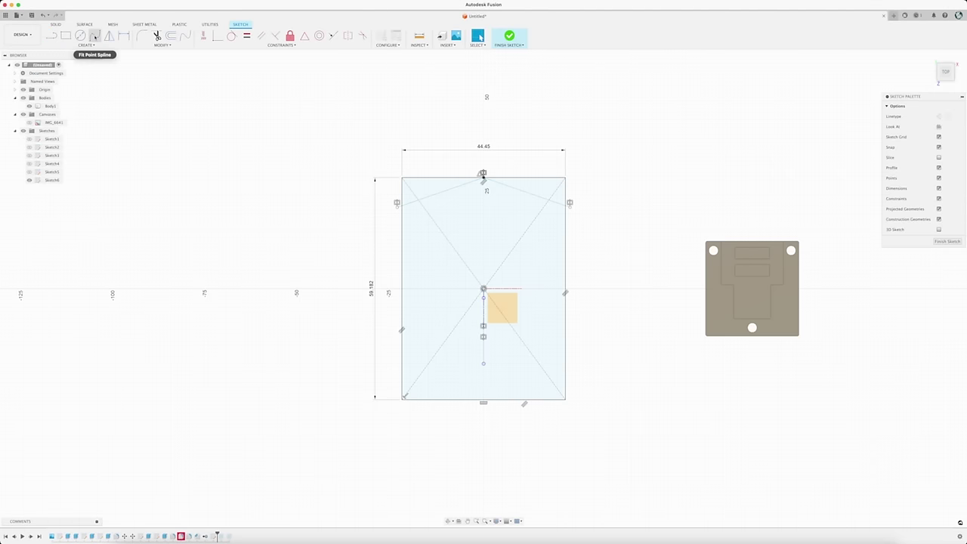
Step: Draw a three-point fit point spline from the rectangle's lower left side to the midpoint of its bottom edge
left_click(94, 36)
left_click(402, 369)
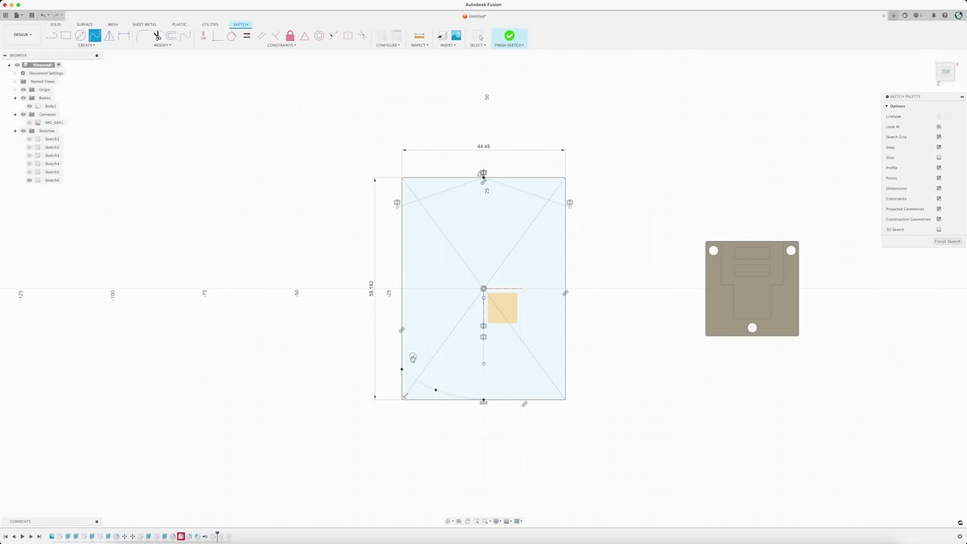
left_click(432, 392)
left_click(484, 400)
key("Escape")
Step: Mirror the bottom spline across the vertical centerline and finish the sketch
left_click(432, 393)
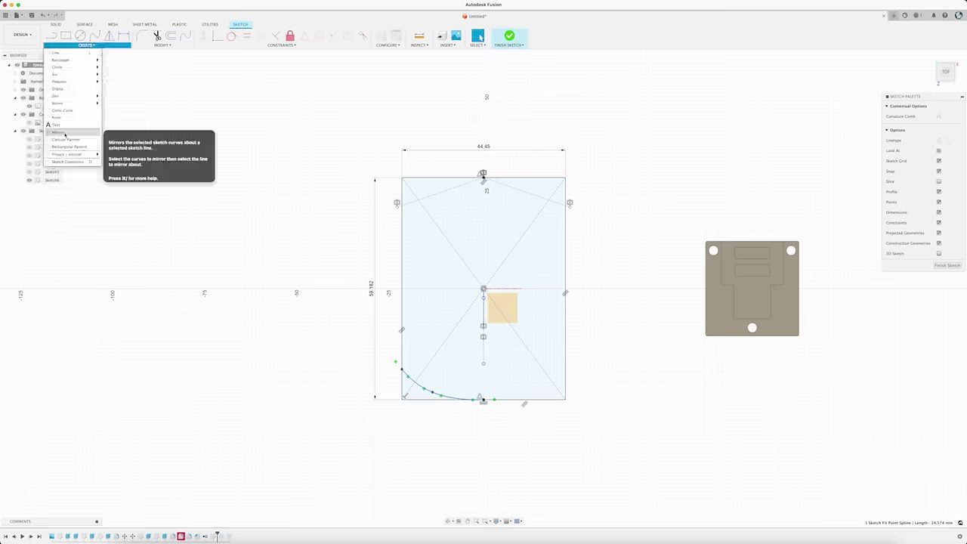
left_click(65, 133)
left_click(838, 129)
left_click(509, 36)
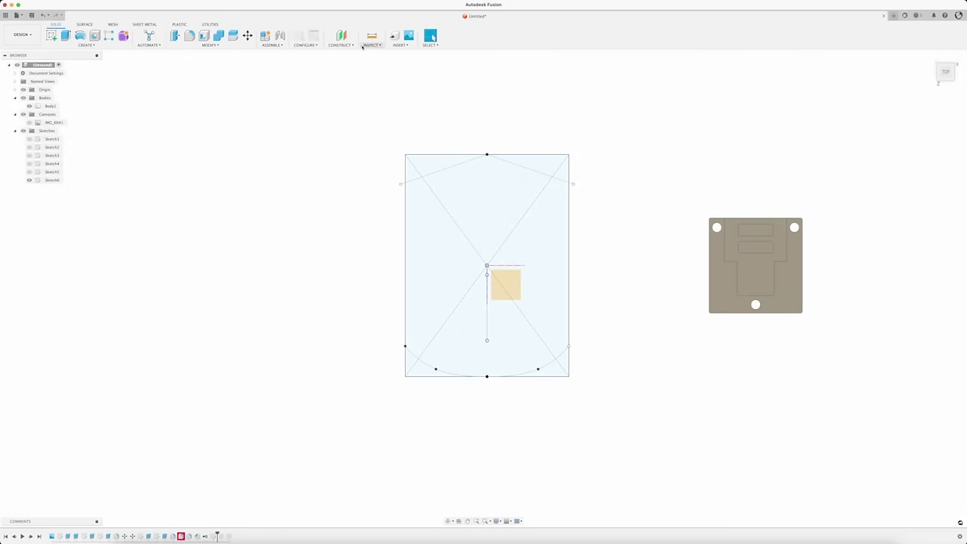
Step: Create a construction plane offset 5 mm from the XZ origin plane
left_click(349, 45)
left_click(344, 53)
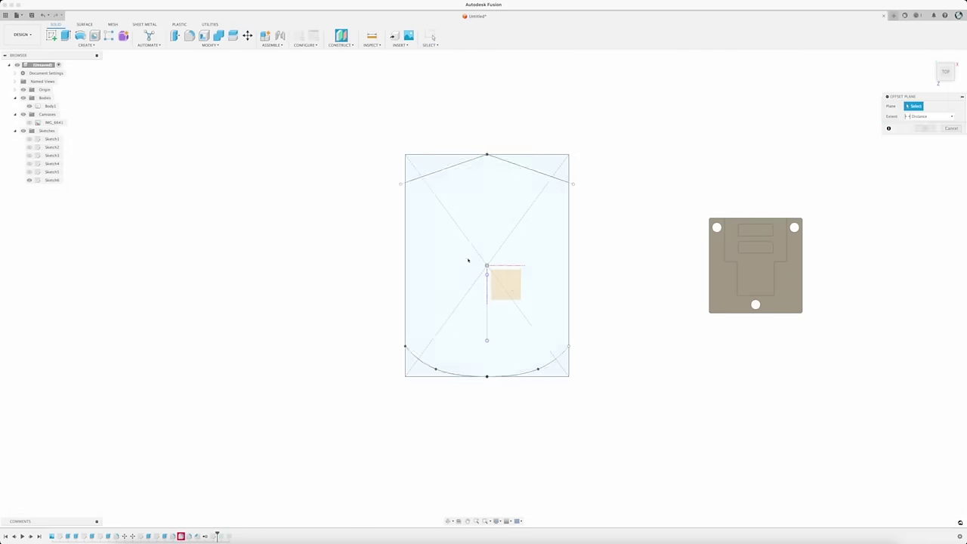
left_click(510, 286)
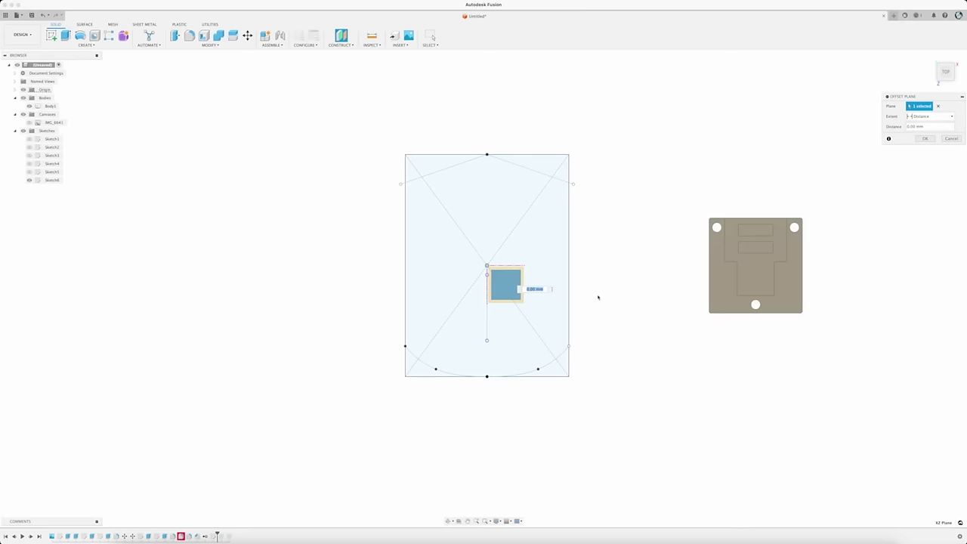
left_click(432, 36)
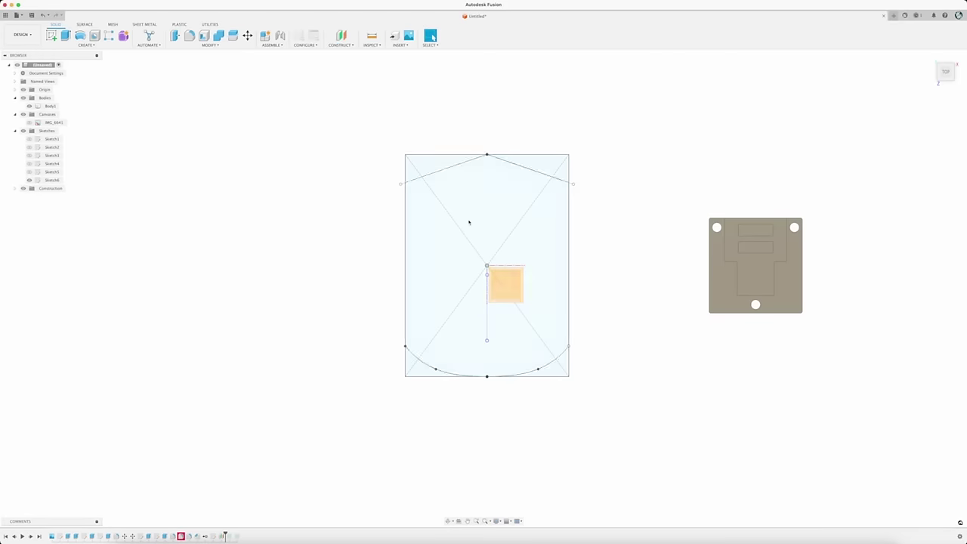
Step: Start a sketch on the offset plane and draw a 32 mm wide, 38 mm high center rectangle at the origin
left_click_drag(583, 319, 568, 272)
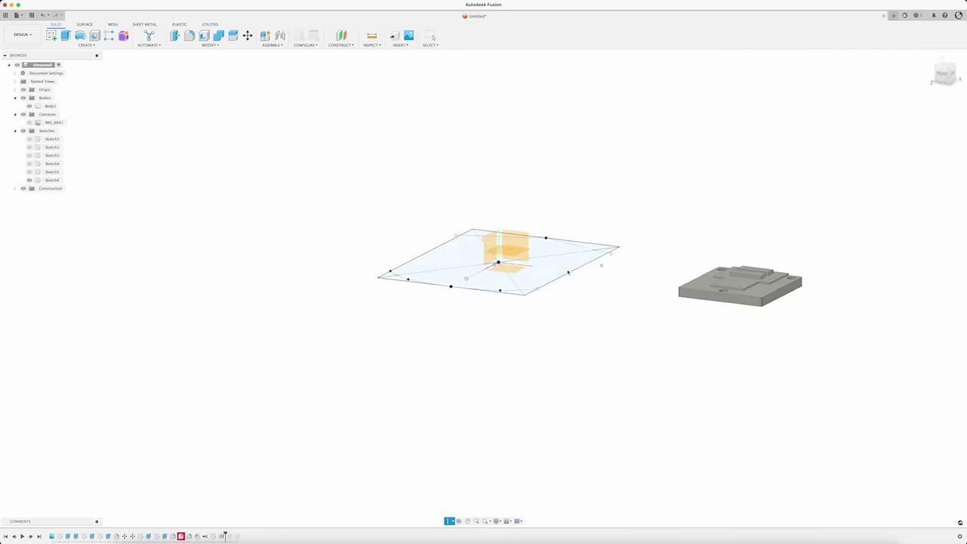
scroll(511, 250, "up", 5)
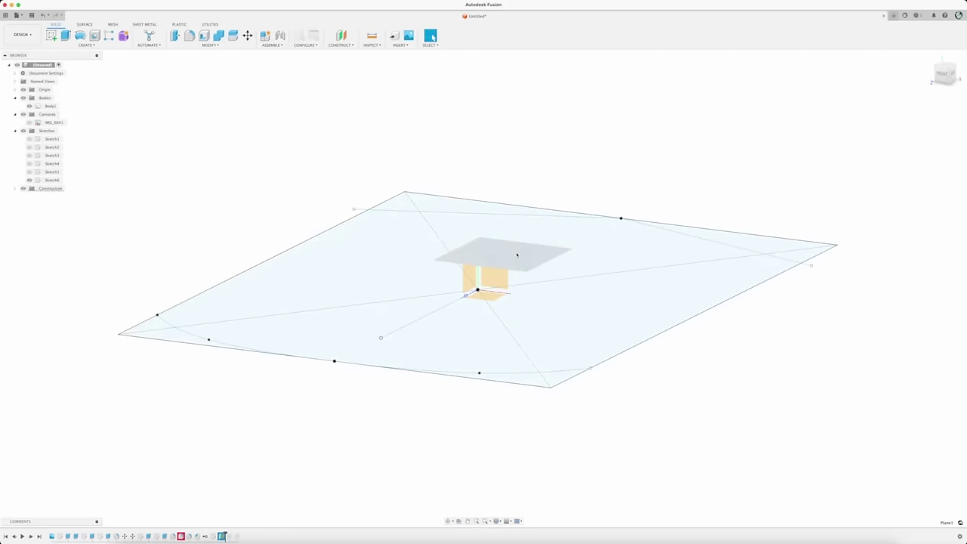
left_click(52, 36)
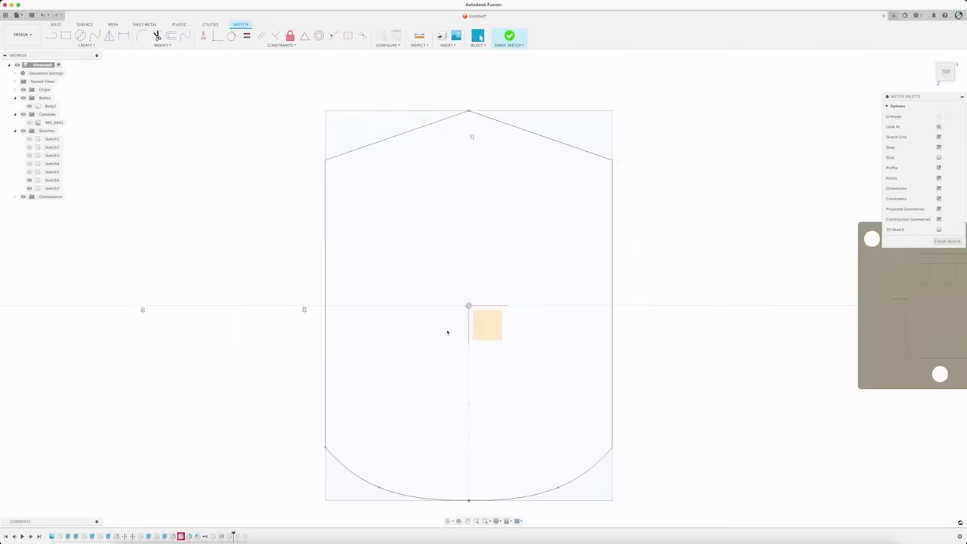
left_click(66, 36)
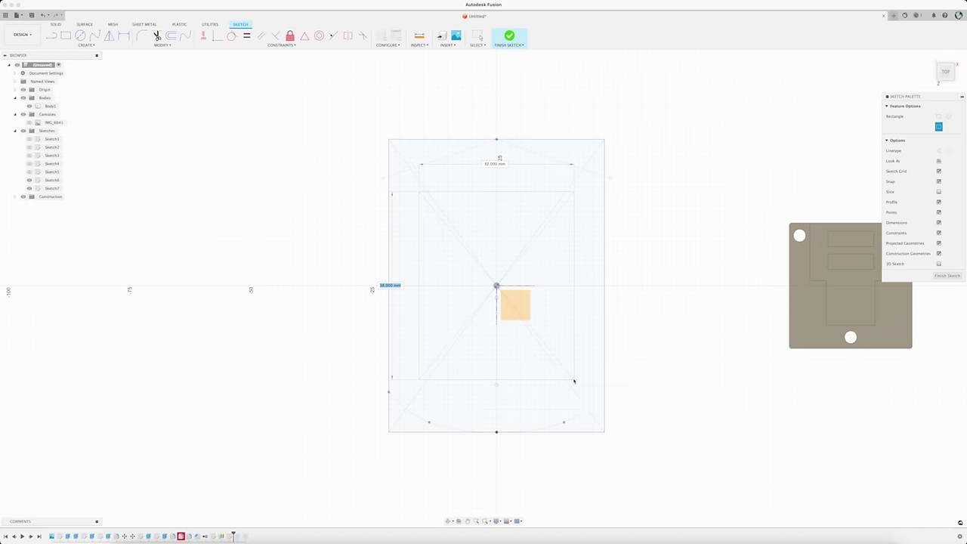
Step: Fillet all four corners of the inner rectangle with a 4.5 mm radius and finish the sketch
left_click(142, 36)
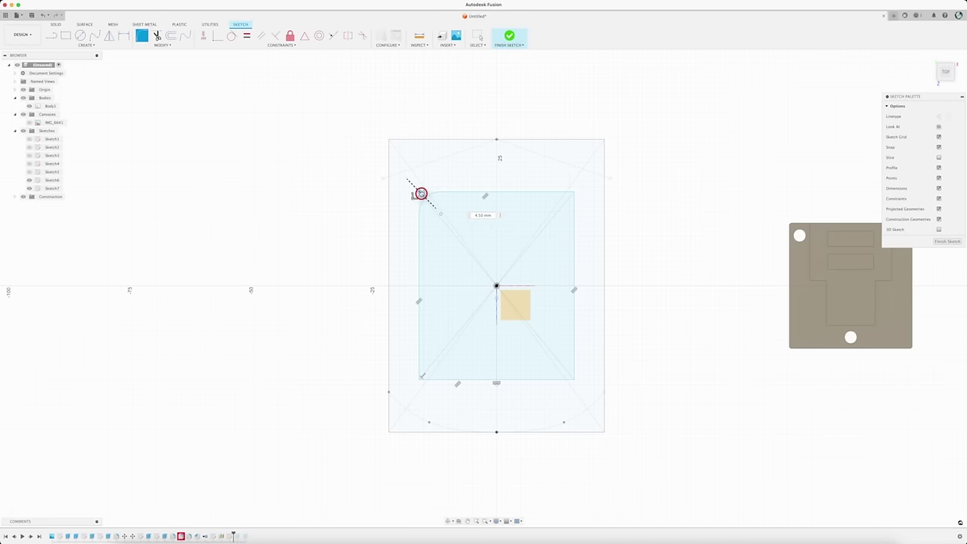
left_click(526, 328)
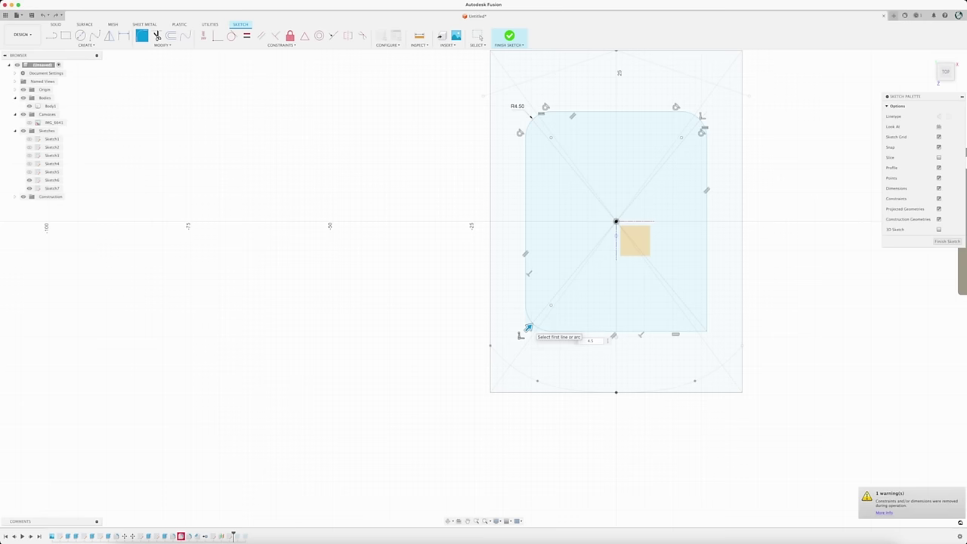
key("Return")
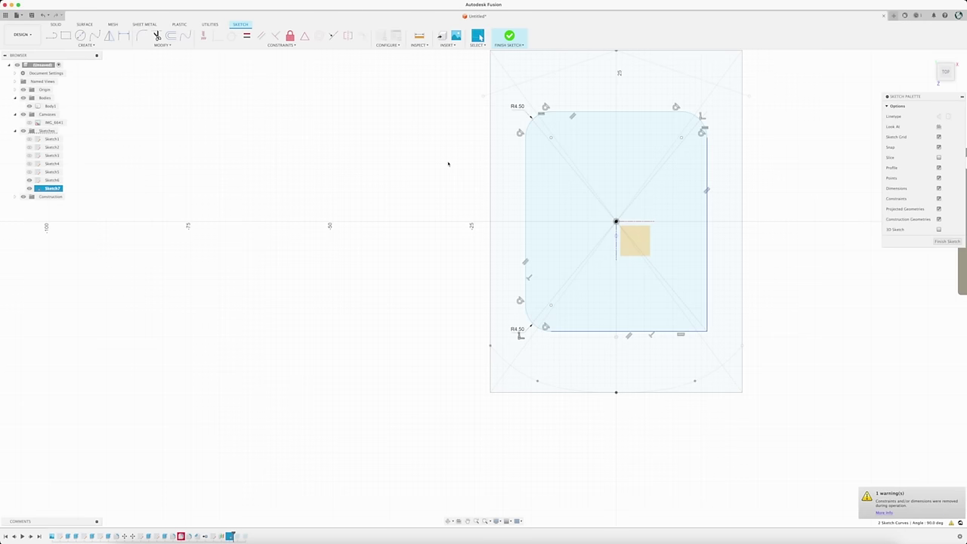
key("Return")
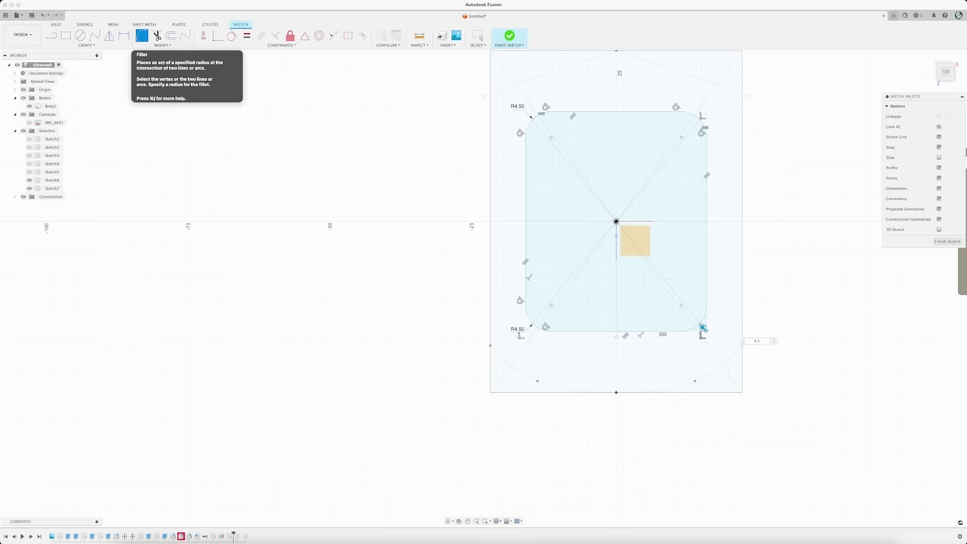
key("Escape")
scroll(469, 295, "down", 2)
left_click_drag(468, 293, 393, 330)
scroll(393, 331, "down", 1)
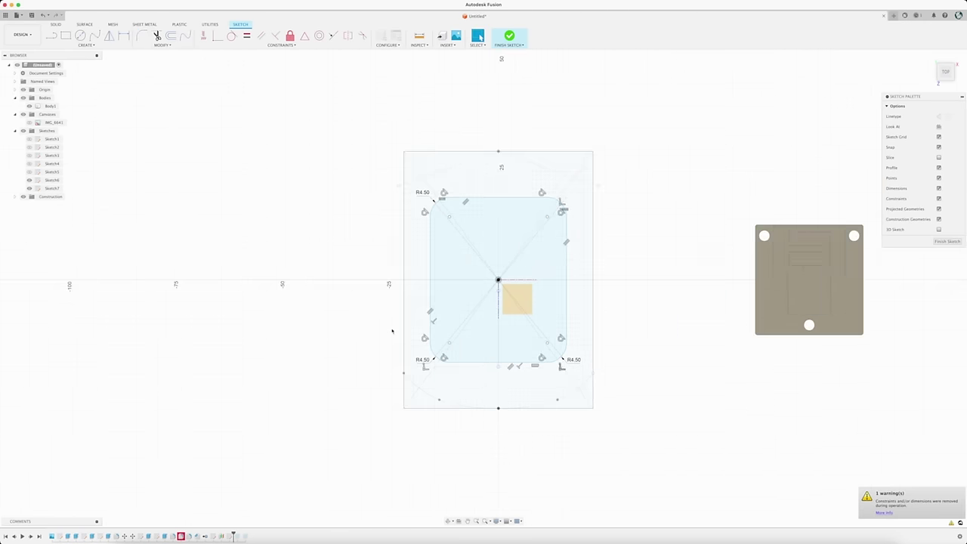
left_click(946, 241)
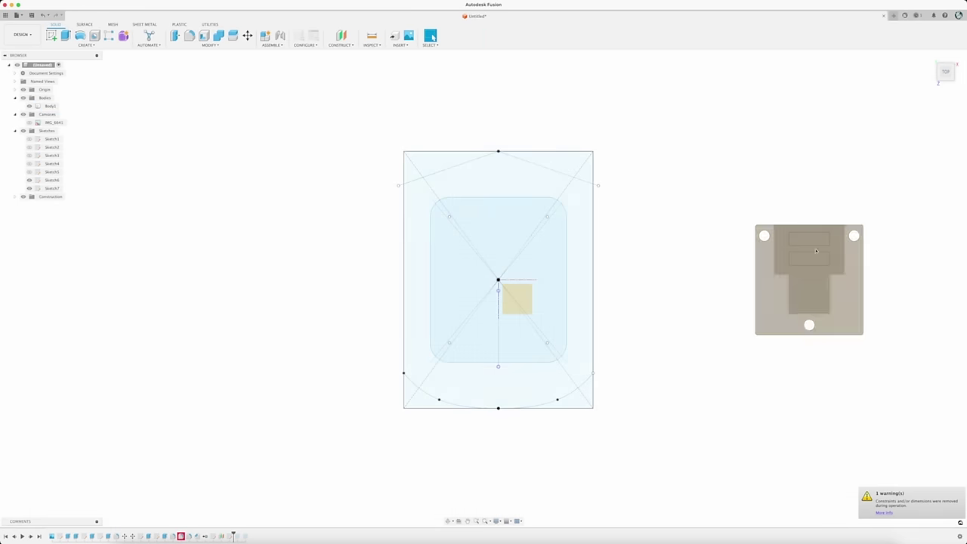
Step: Loft the rounded inner rectangle to the peaked, curved-bottom outline as a new body
left_click(562, 238)
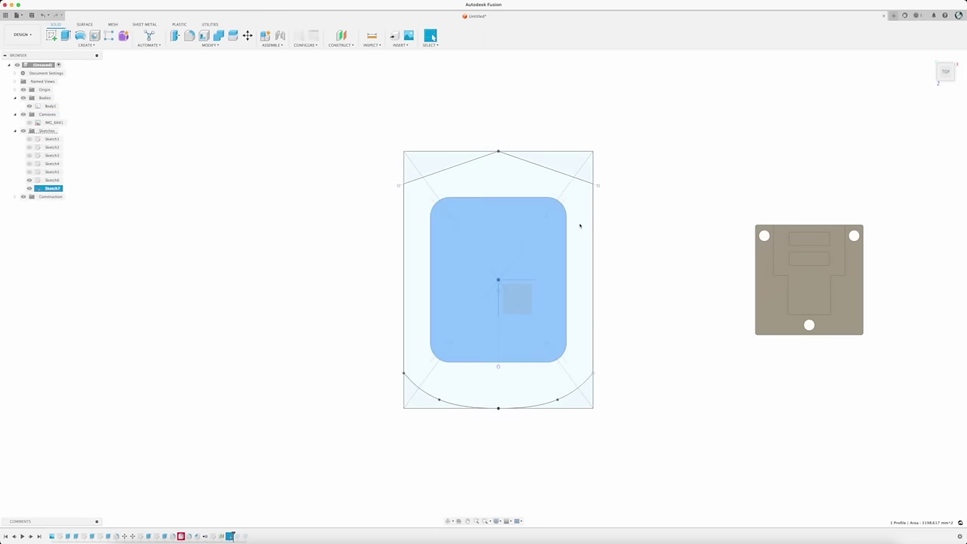
left_click(86, 44)
left_click(60, 105)
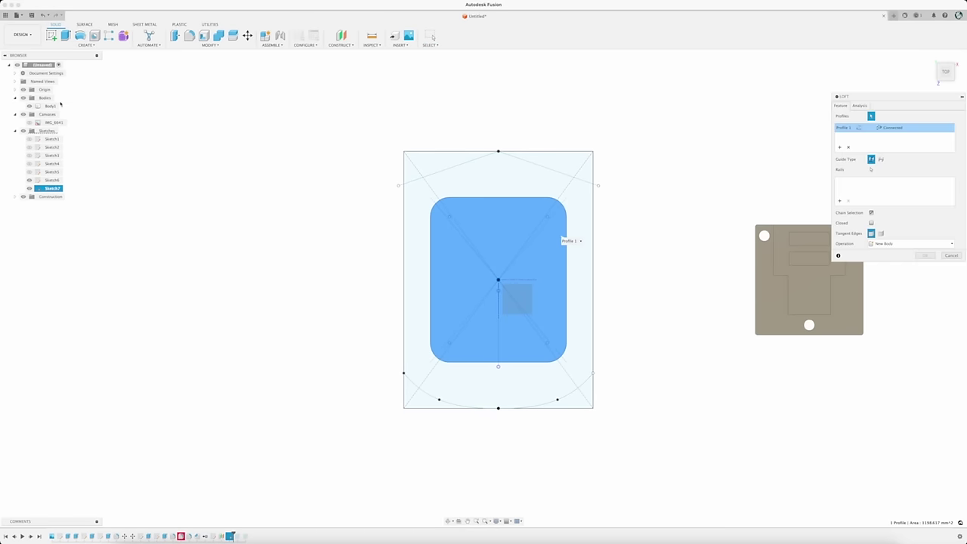
left_click(413, 245)
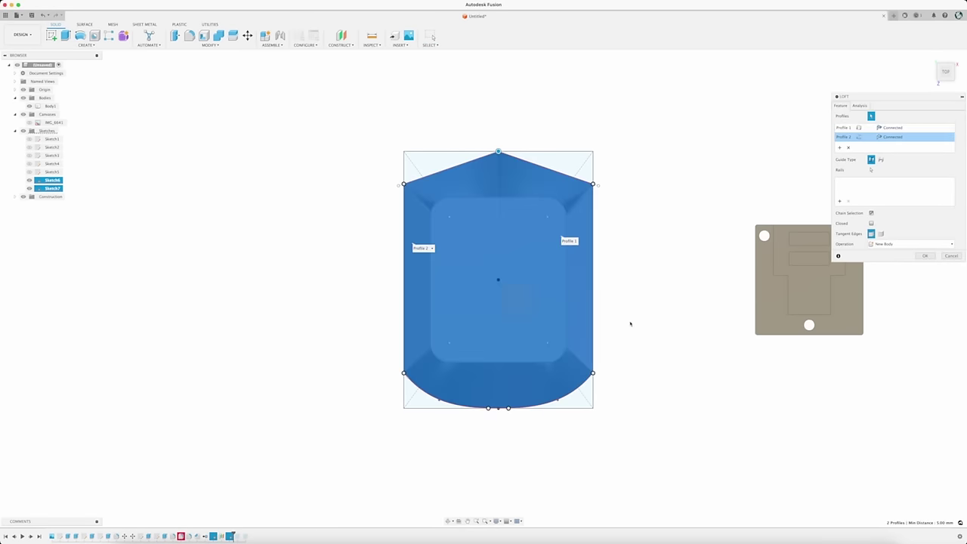
mouse_move(644, 343)
left_mouse_down()
mouse_move(615, 295)
mouse_move(683, 304)
mouse_move(688, 314)
mouse_move(645, 309)
mouse_move(642, 339)
left_mouse_up()
left_click(924, 256)
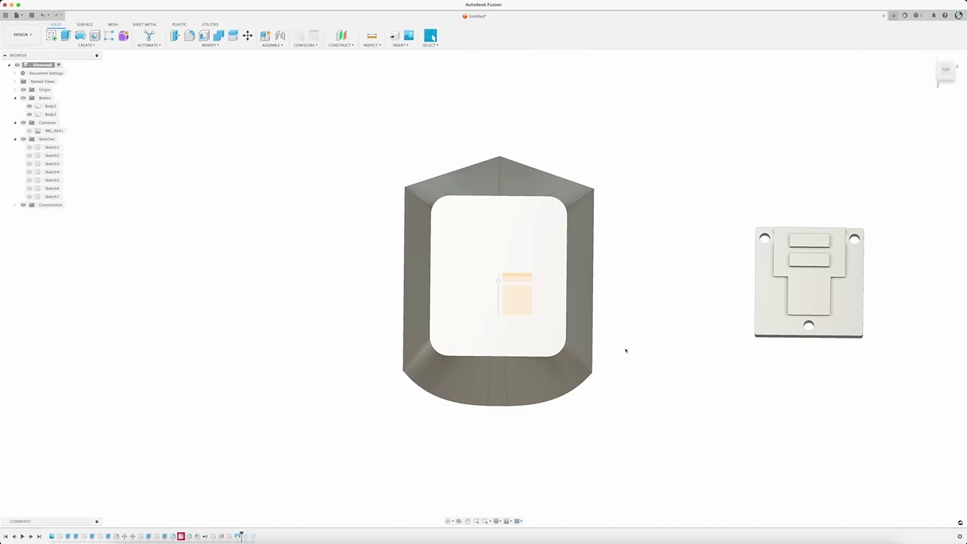
Step: Extrude the badge's flat underside 4 mm and join it to the lofted body
left_click_drag(618, 384, 633, 321)
left_click(600, 268)
type("e1")
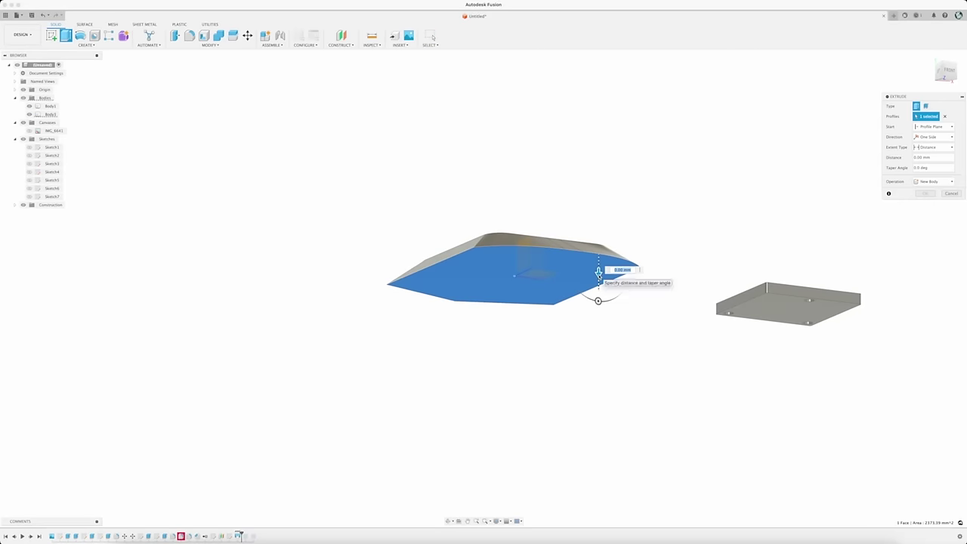
left_click_drag(597, 284, 596, 286)
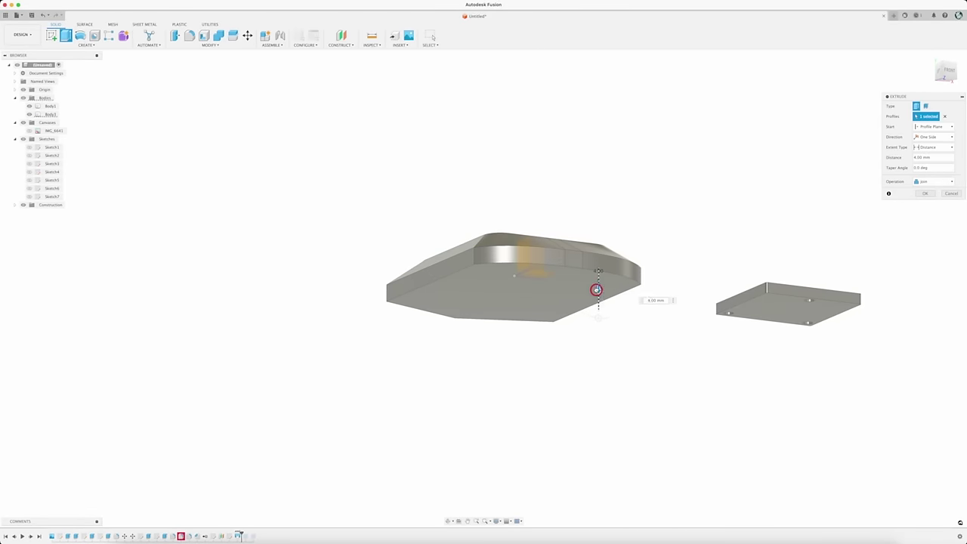
left_click_drag(677, 214, 667, 233)
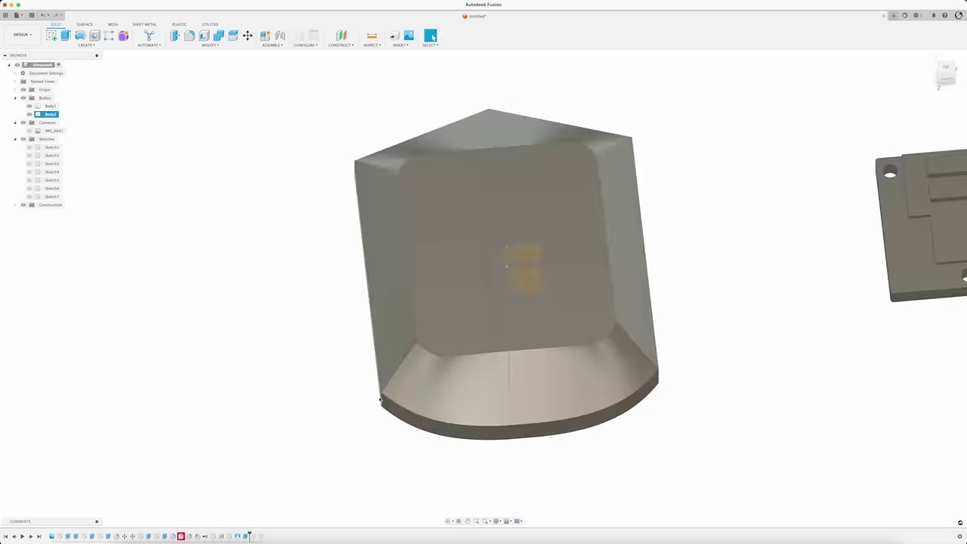
Step: Fillet the vertical edges at the badge's curved end with an 8 mm radius and start filleting the peaked end
scroll(272, 162, "up", 5)
key("f")
left_click(382, 394)
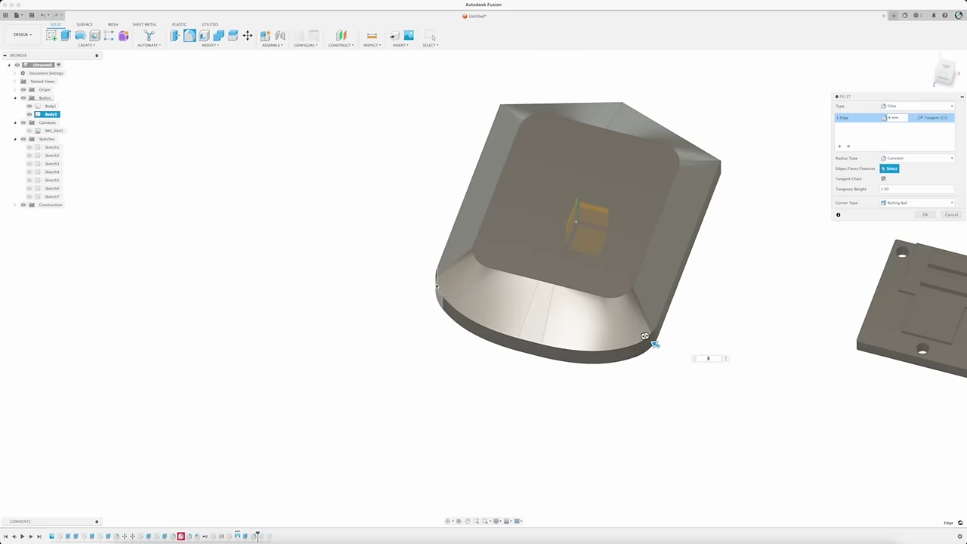
key("Return")
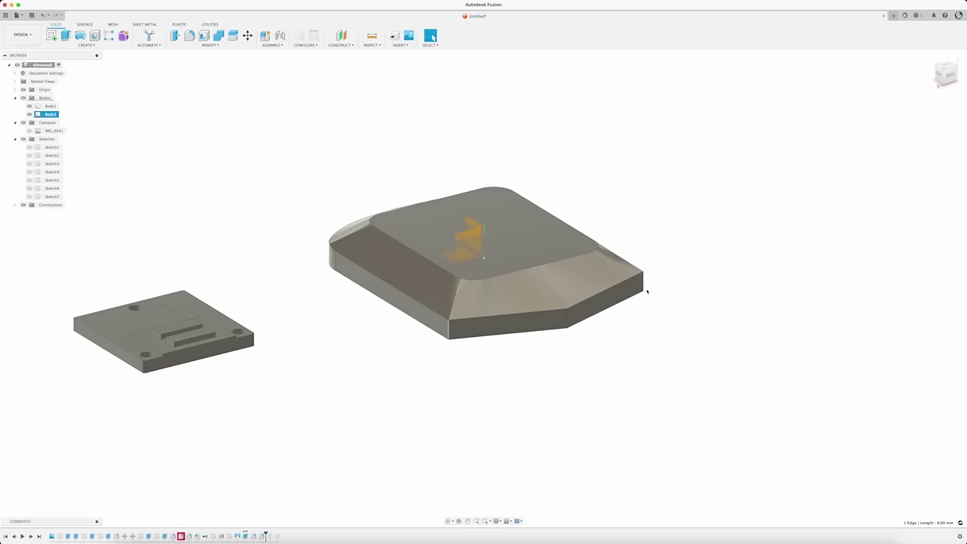
left_click(195, 38)
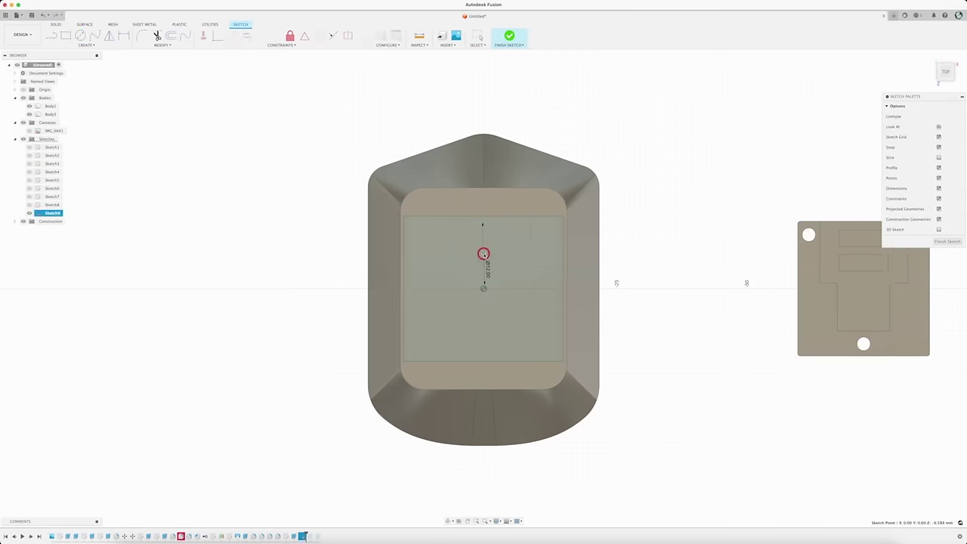
Step: Sketch circles concentric with the 12 mm circle in the badge's recess and extrude the thin ring between them
left_click(483, 252)
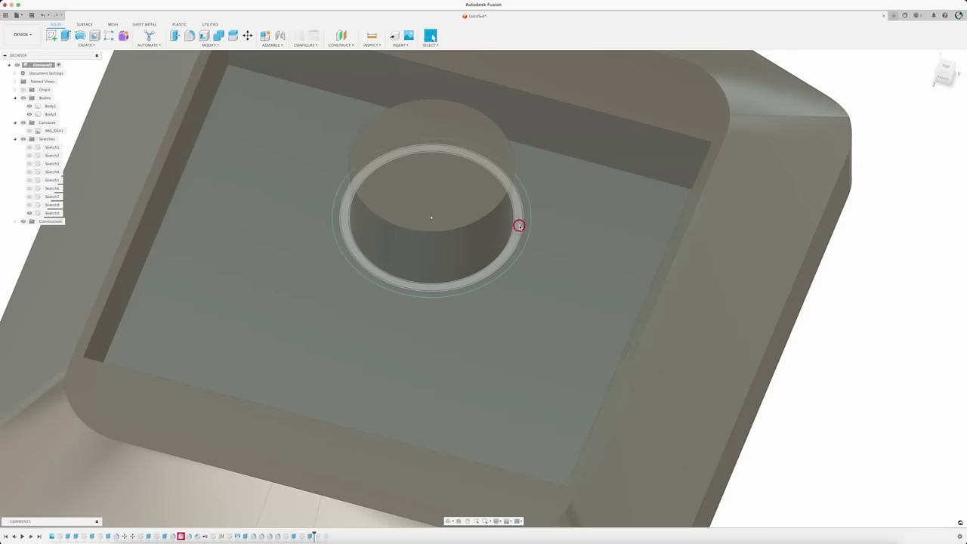
left_click(520, 226)
key("e")
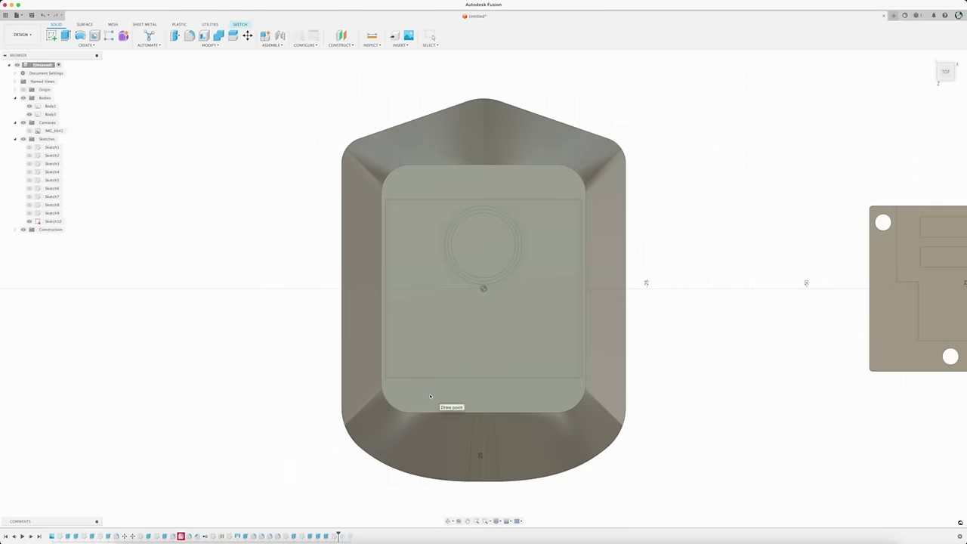
Step: Place a sketch point on the face's lower-left margin and create a 2 mm diameter sphere there as a rivet
left_click(430, 396)
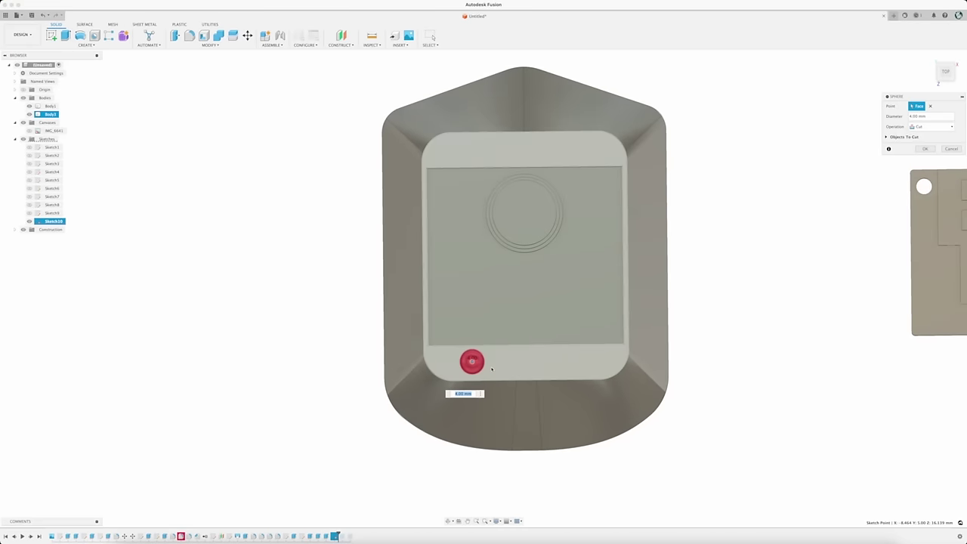
left_click_drag(493, 360, 475, 295)
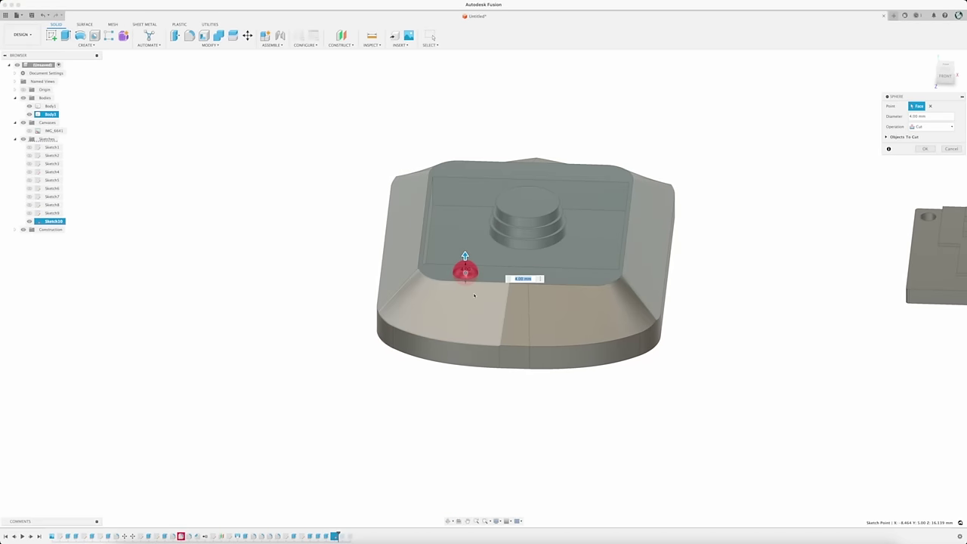
scroll(470, 266, "up", 2)
scroll(470, 265, "up", 5)
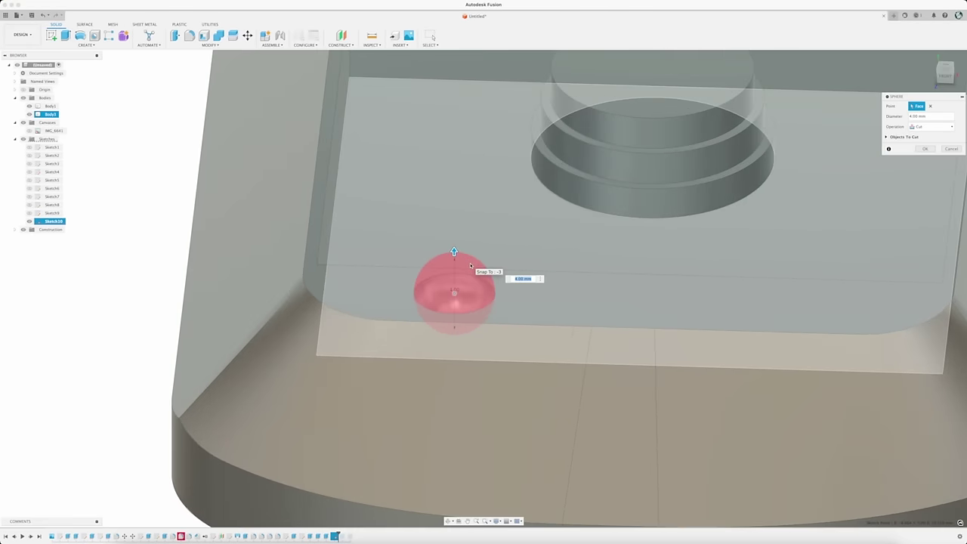
type("2")
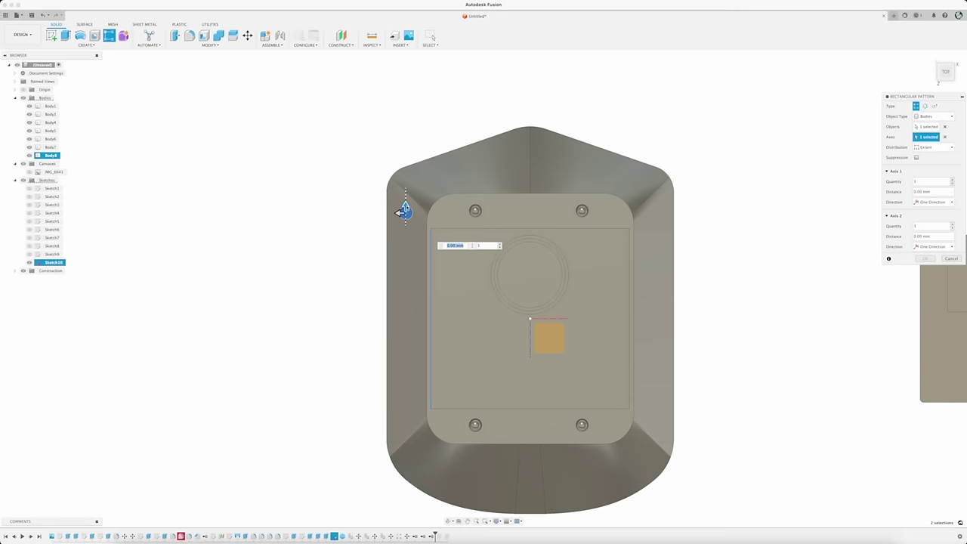
Step: Pattern the left bevel's rivet into four over 33 mm and mirror all four to the right bevel as new bodies
left_click_drag(406, 371, 406, 421)
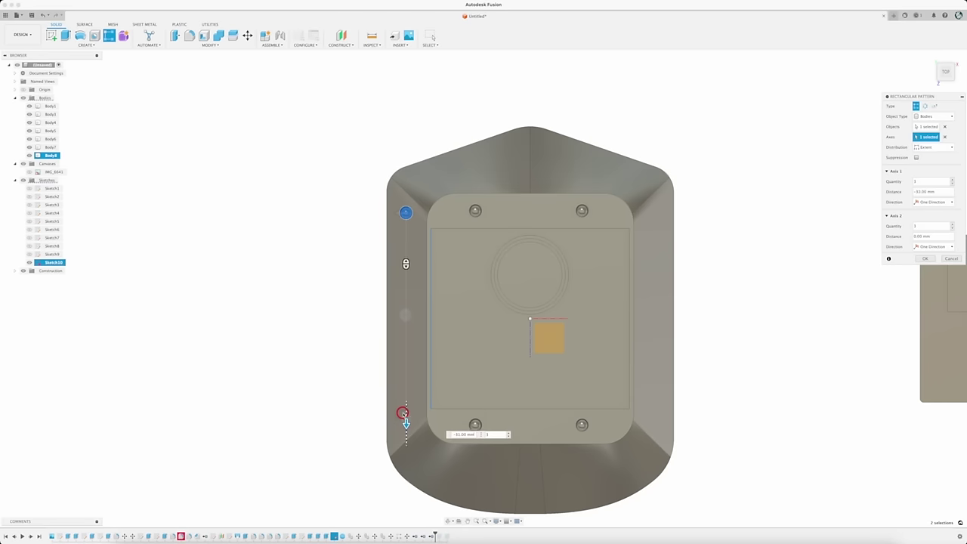
key("Return")
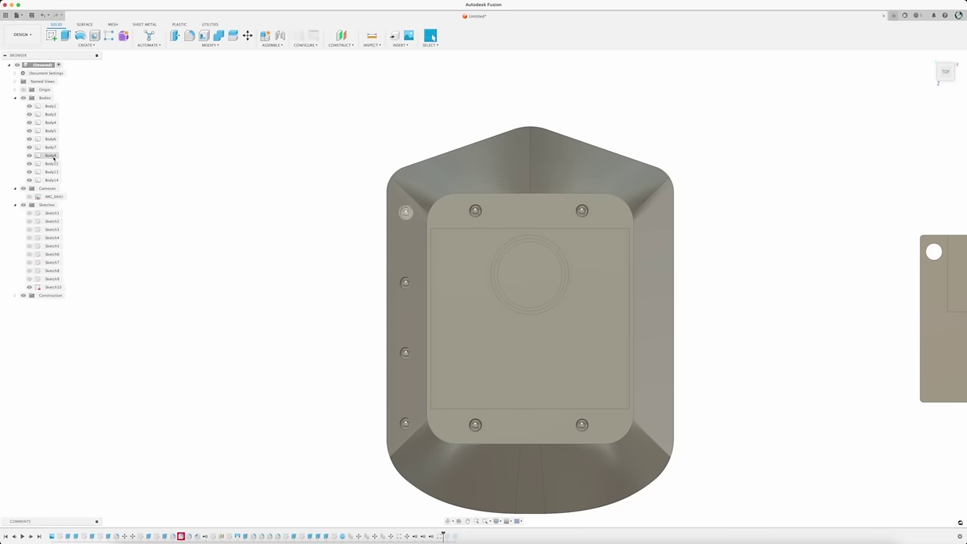
left_click(87, 47)
left_click(68, 200)
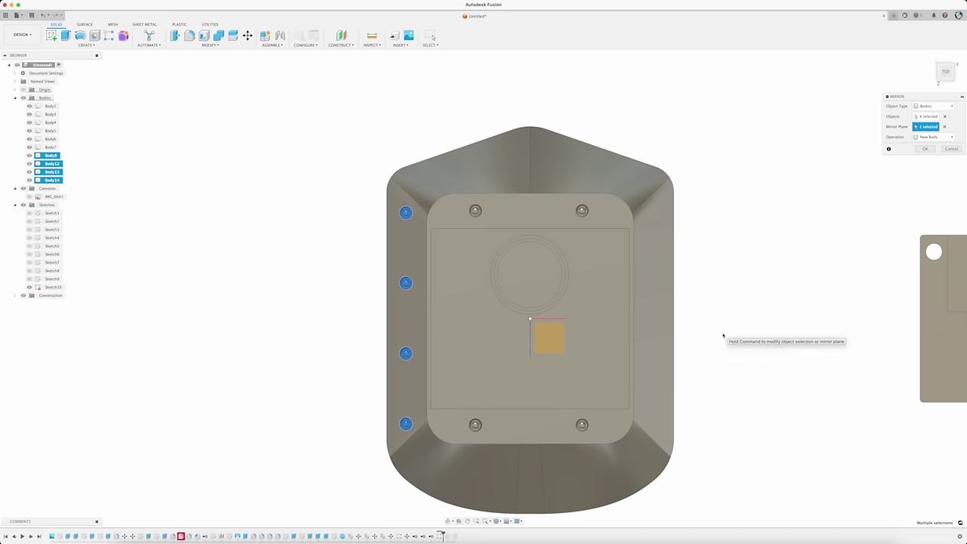
left_click(944, 127)
left_click_drag(756, 317, 664, 260)
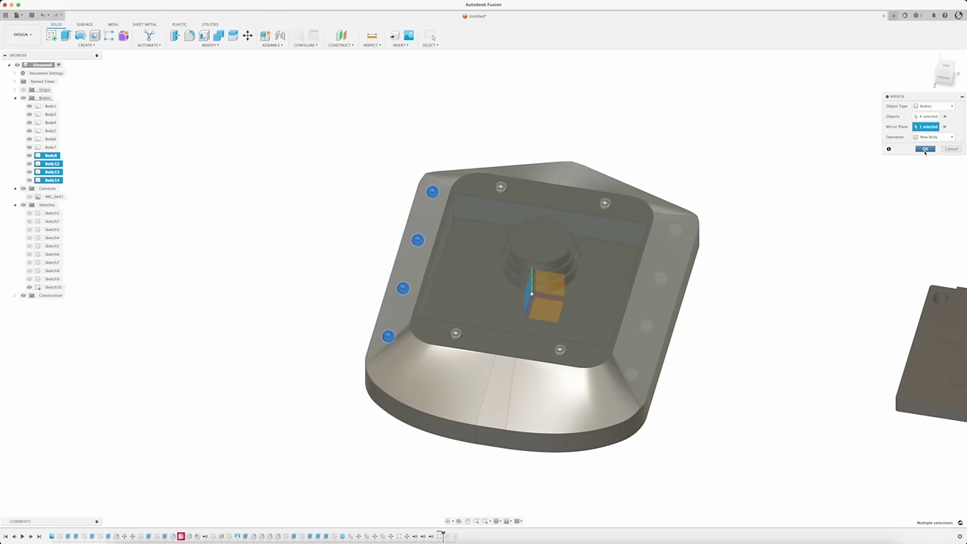
left_click(926, 149)
left_click(718, 541)
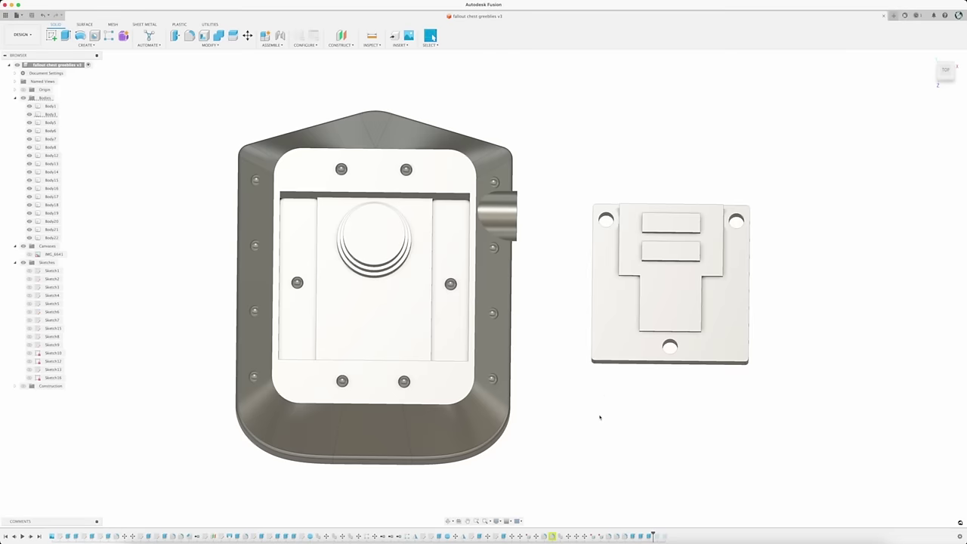
left_click_drag(591, 408, 814, 408)
key("Escape")
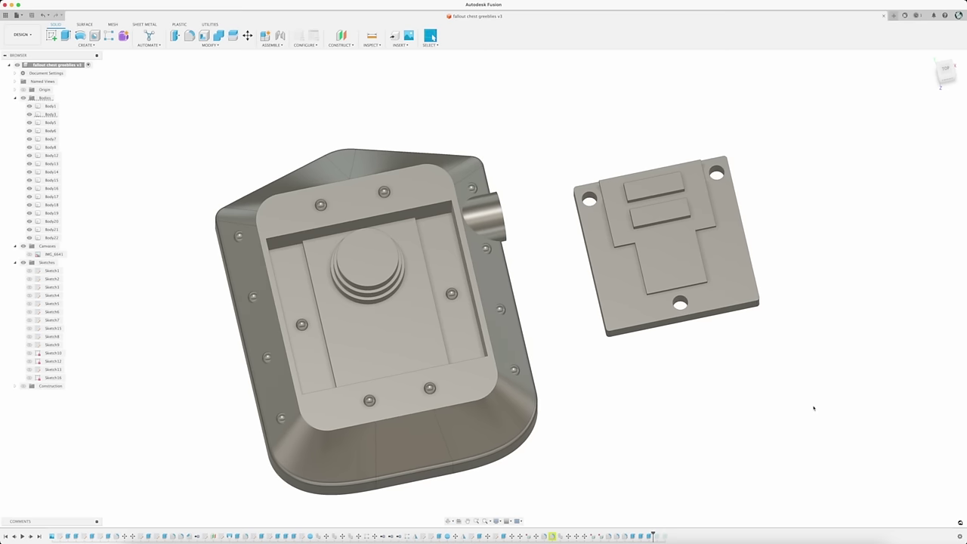
Step: Export the square clasp body as an STL mesh named "fallout greeblie 1" to the computer's Desktop
right_click(53, 106)
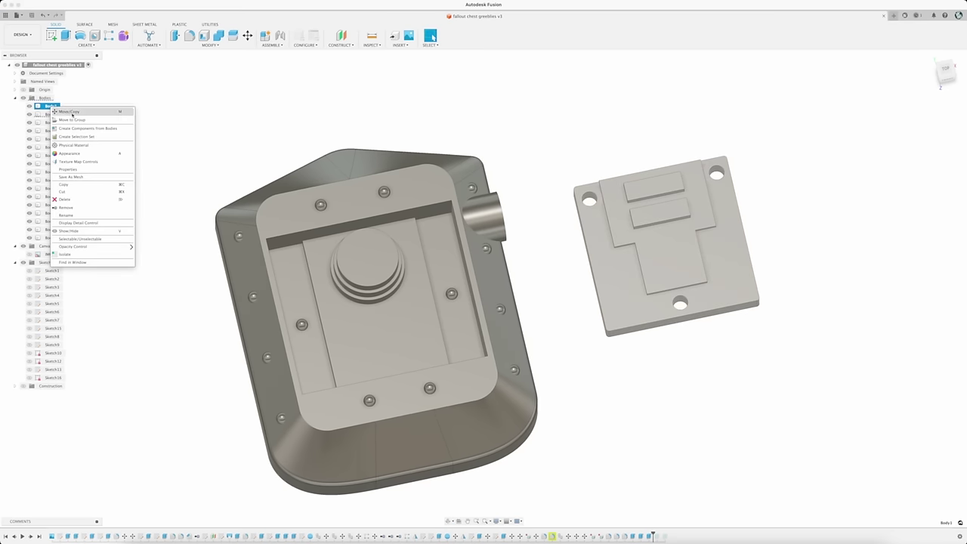
left_click(80, 177)
left_click(926, 215)
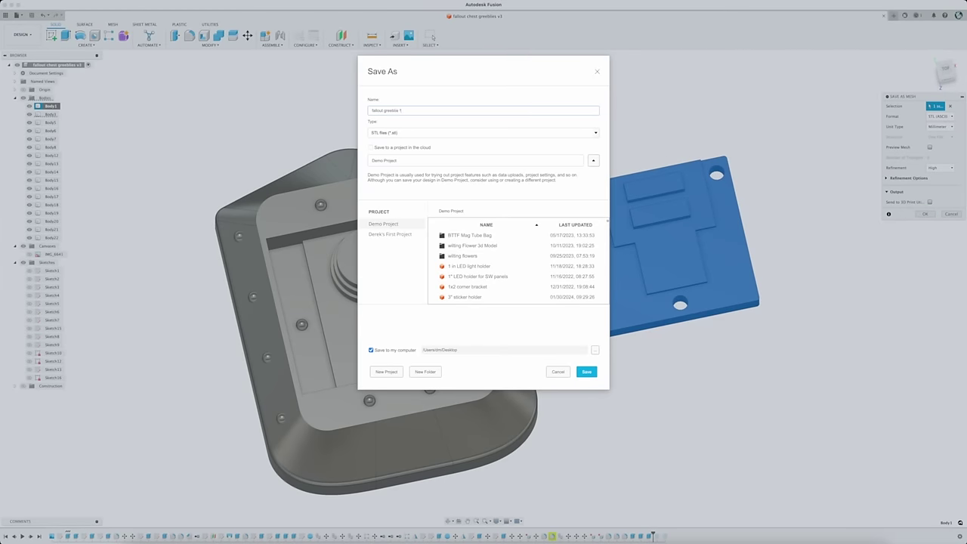
key("Return")
Step: Hide the square clasp, export the whole design as an STL named "fallout greeblie 2", and restore the clasp's visibility
left_click(31, 107)
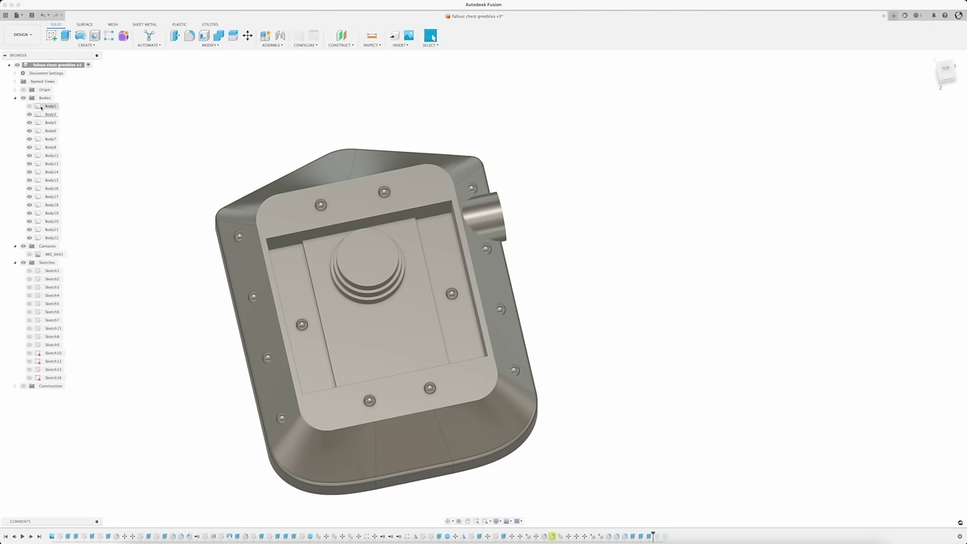
right_click(59, 67)
left_click(83, 165)
left_click(927, 215)
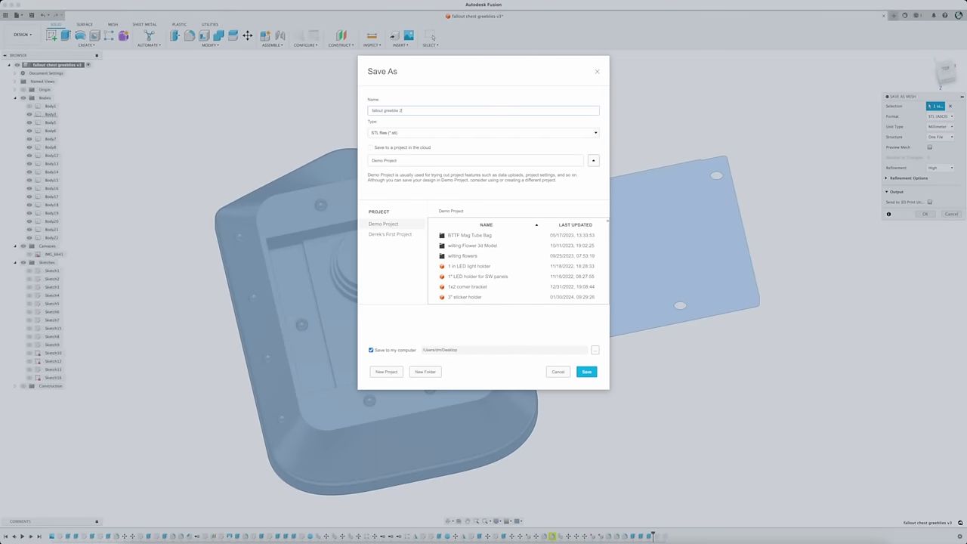
key("Return")
left_click(30, 106)
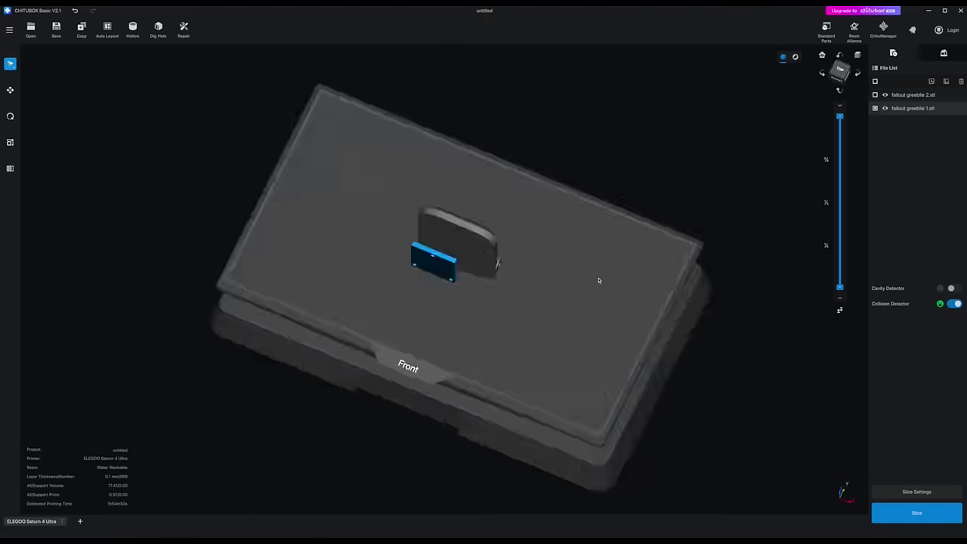
Step: In CHITUBOX, send the sliced greeblies over the network to the 3D printer and start the print
left_click(67, 131)
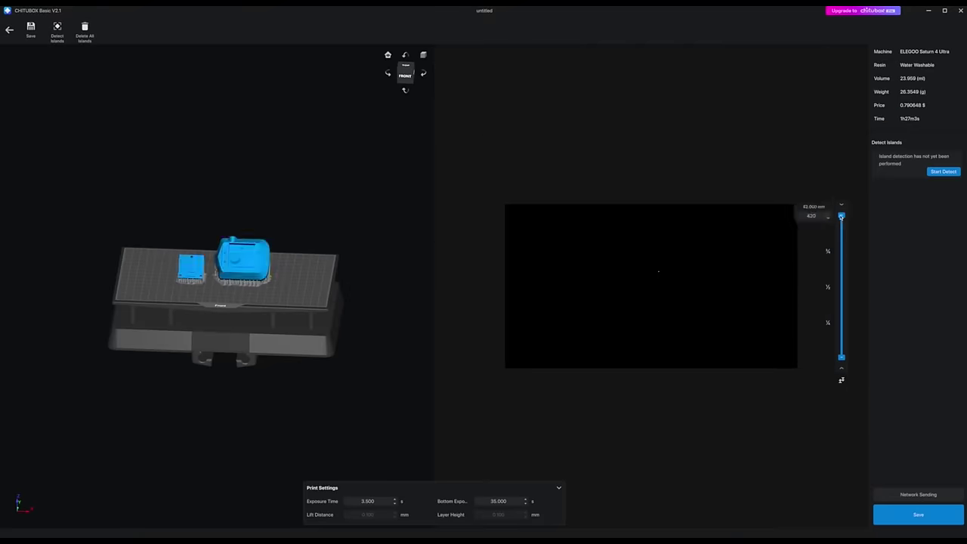
left_click(918, 494)
left_click(616, 372)
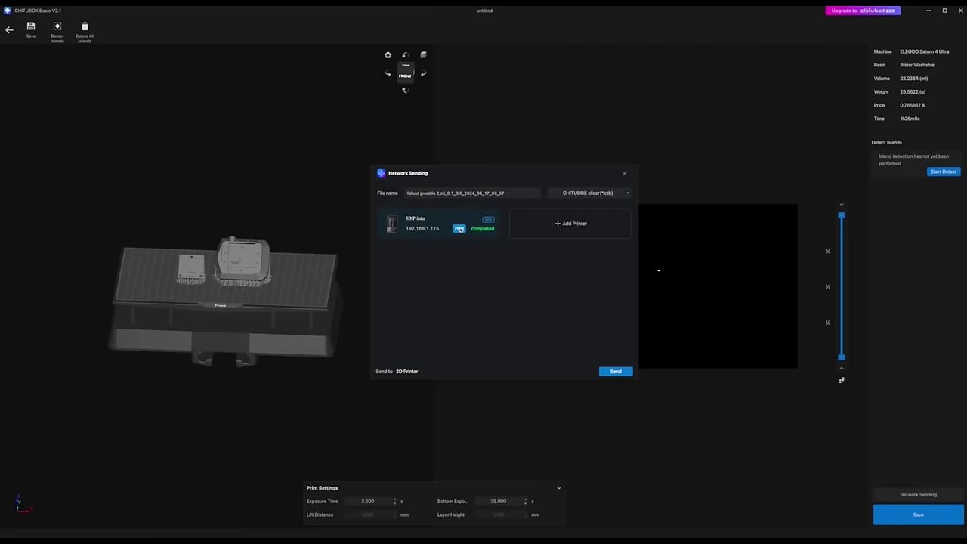
left_click(459, 229)
left_click(527, 308)
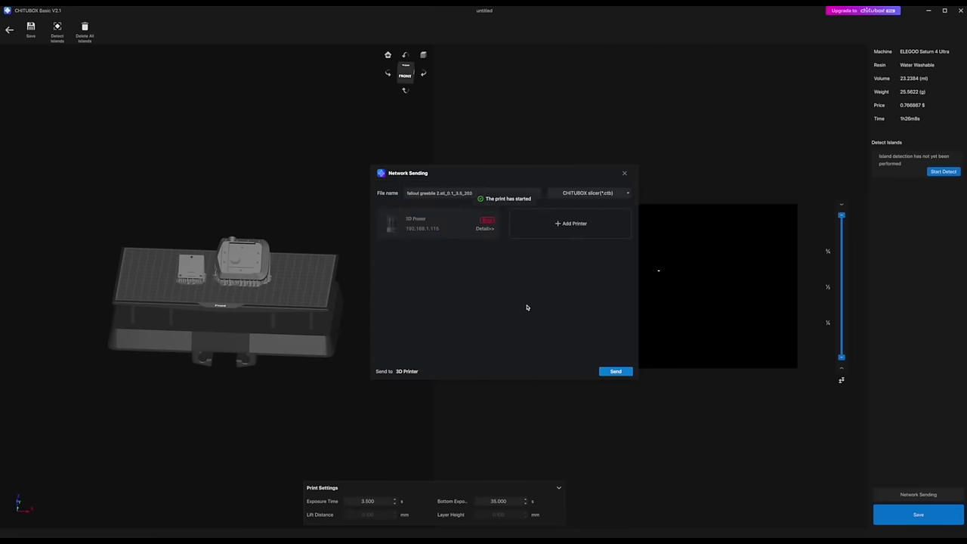
Step: Open the running print's details in ChituManager and view the printer's camera feed
left_click(484, 229)
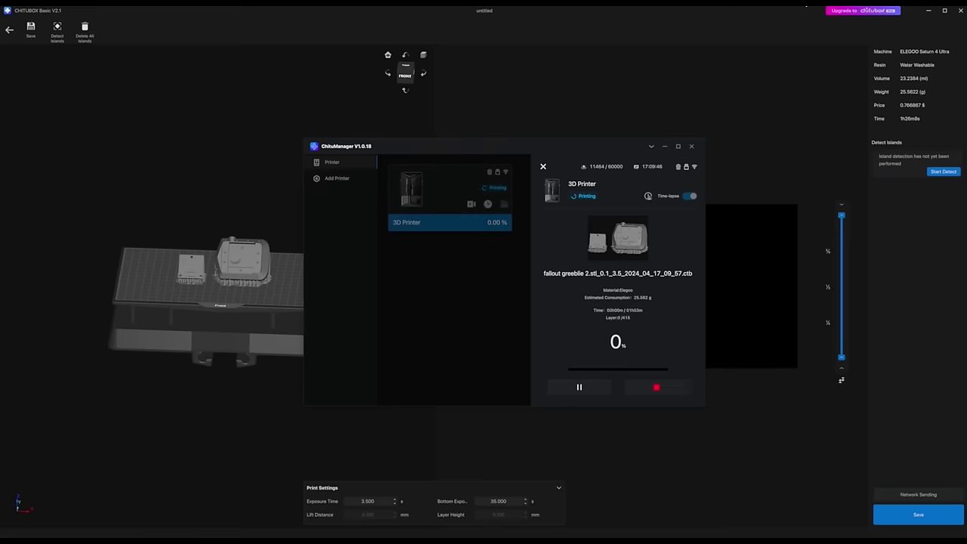
left_click(470, 204)
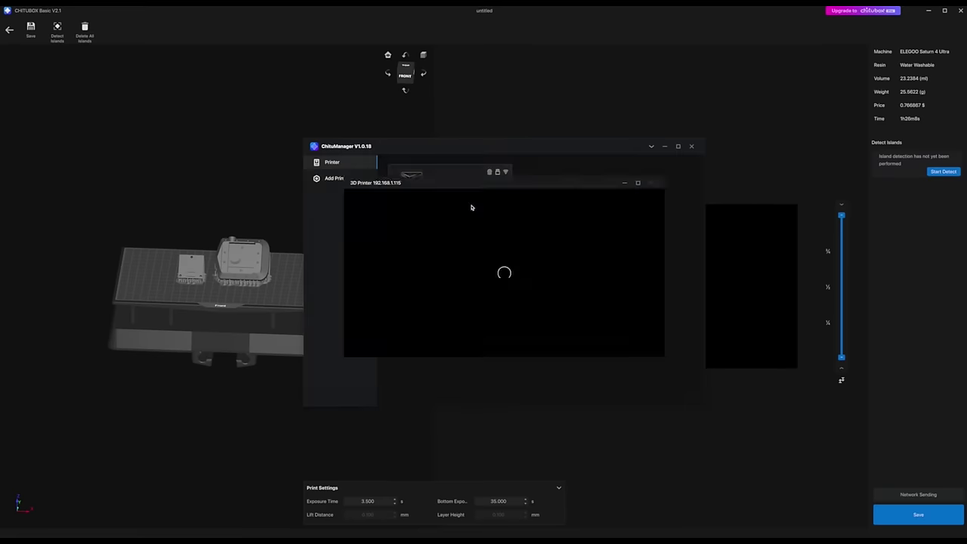